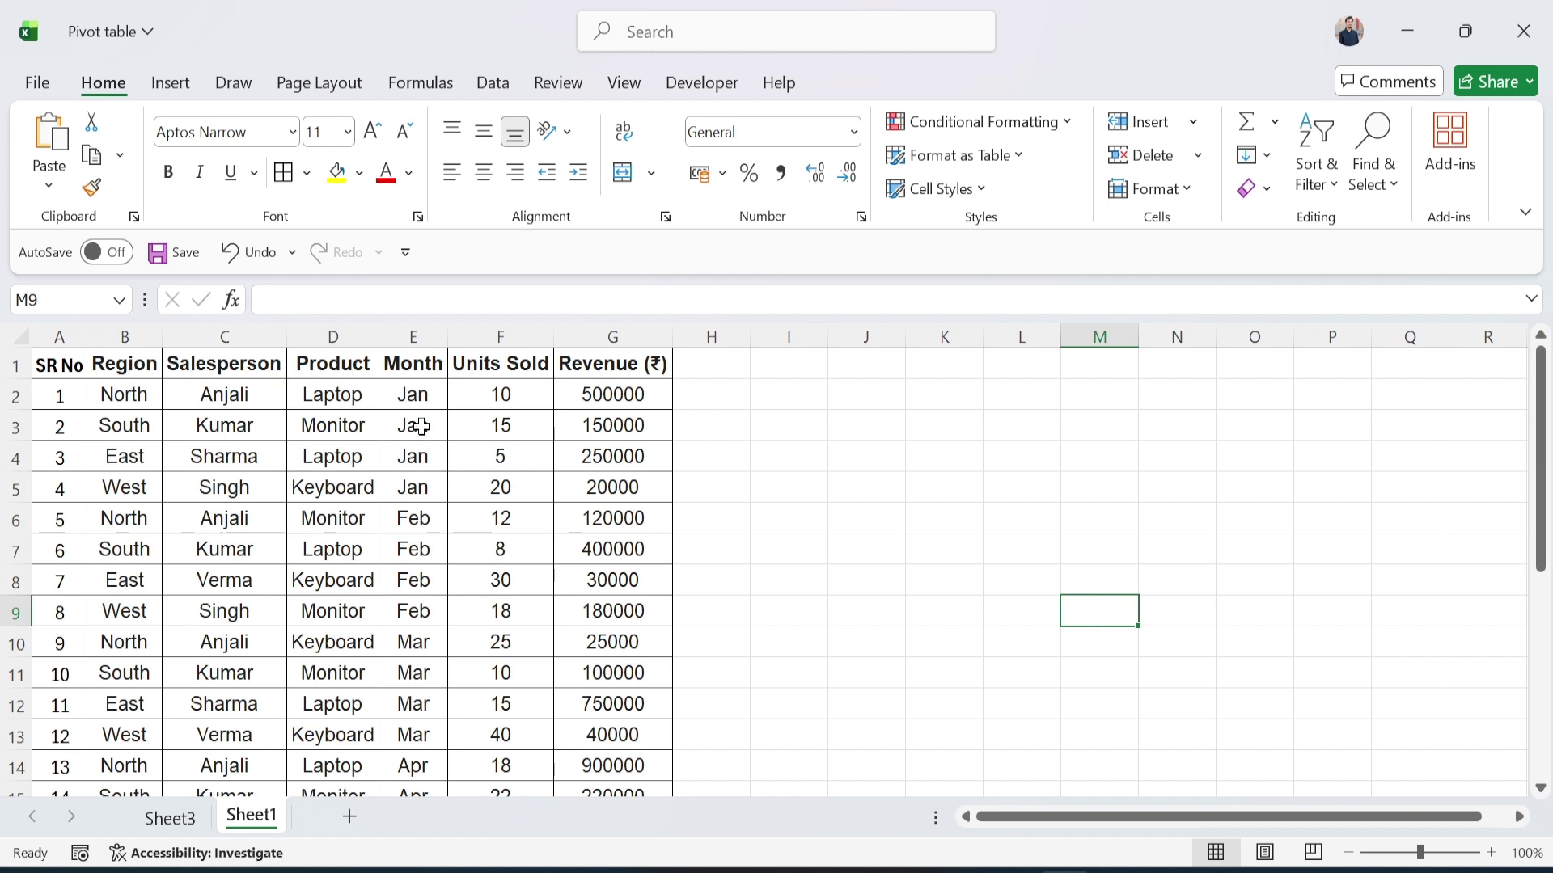
Step: Fill the header row cells A1:G1 with yellow
{"action": "left_click", "coordinate": [413, 382]}
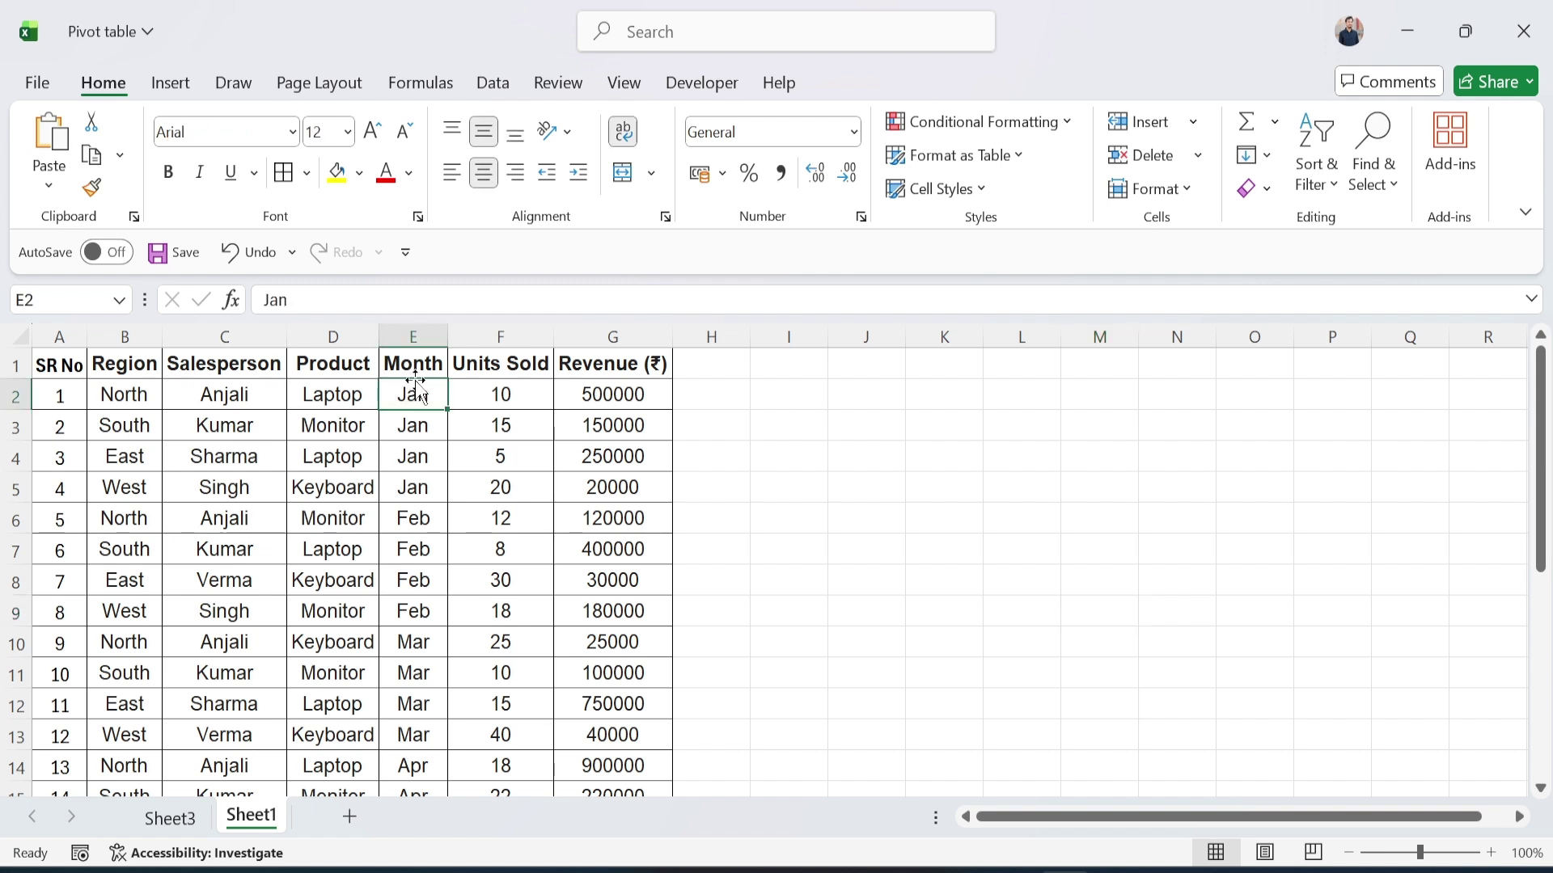
{"action": "left_click", "coordinate": [505, 368]}
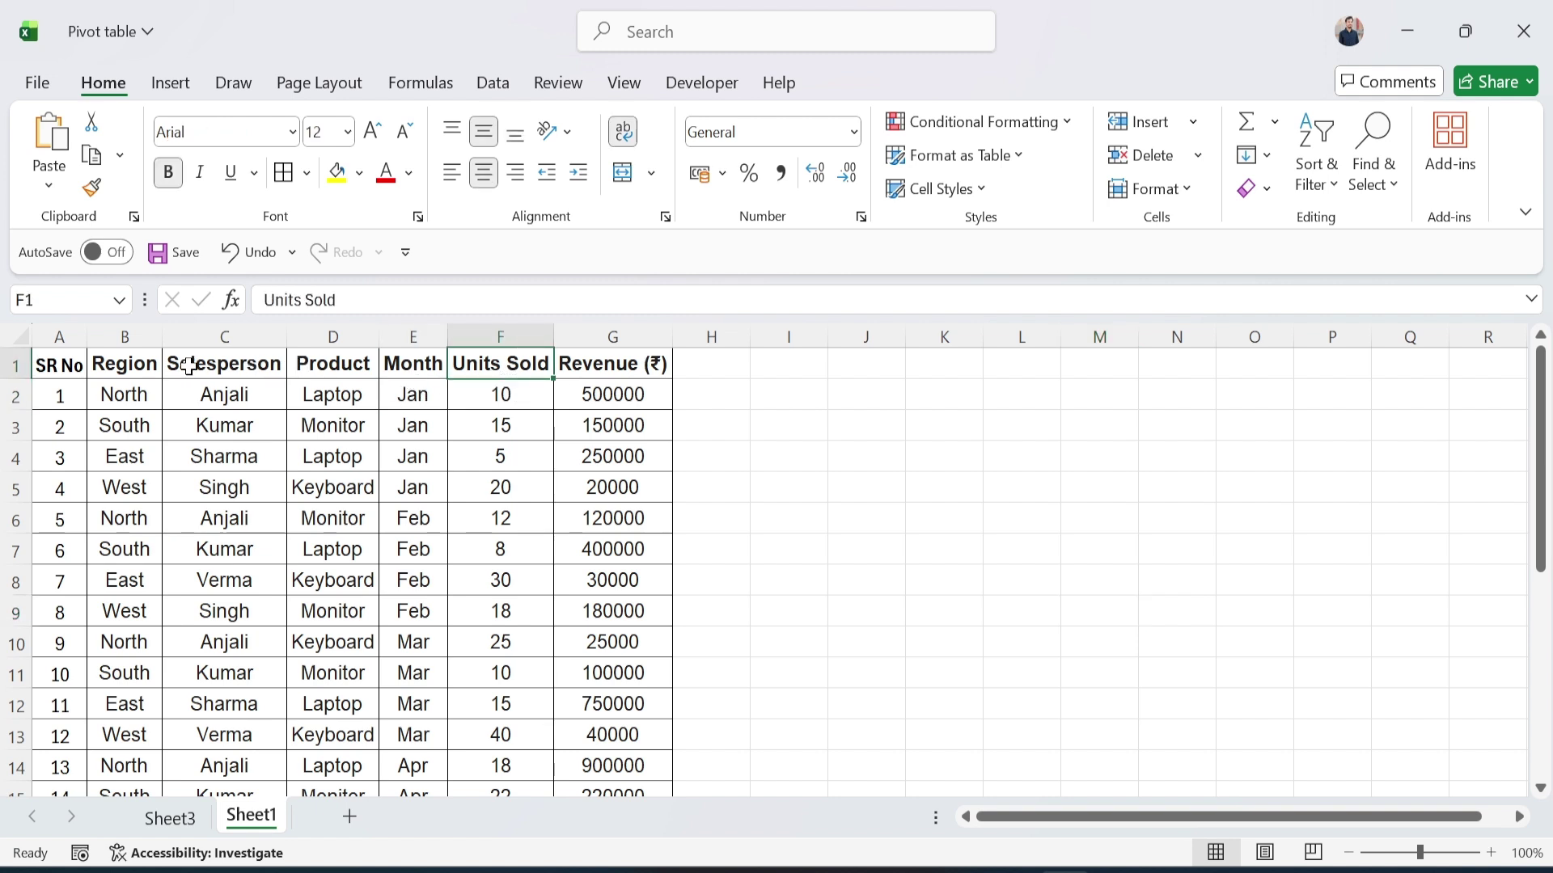
{"action": "left_click", "coordinate": [40, 370]}
{"action": "left_click_drag", "start_coordinate": [41, 370], "coordinate": [658, 364]}
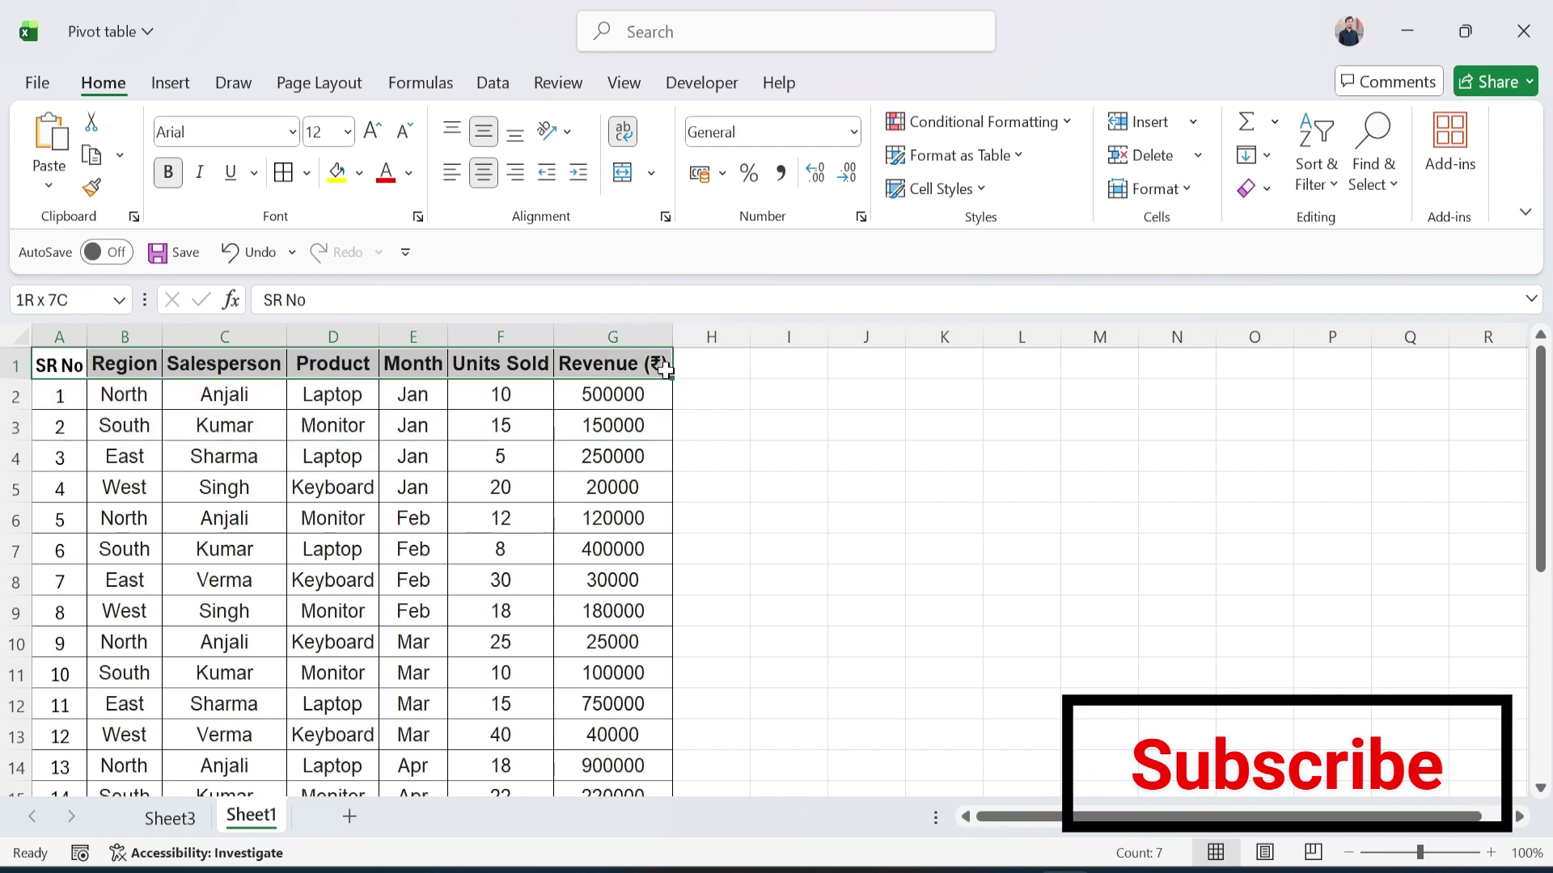
{"action": "left_click", "coordinate": [340, 174]}
{"action": "left_click", "coordinate": [507, 511]}
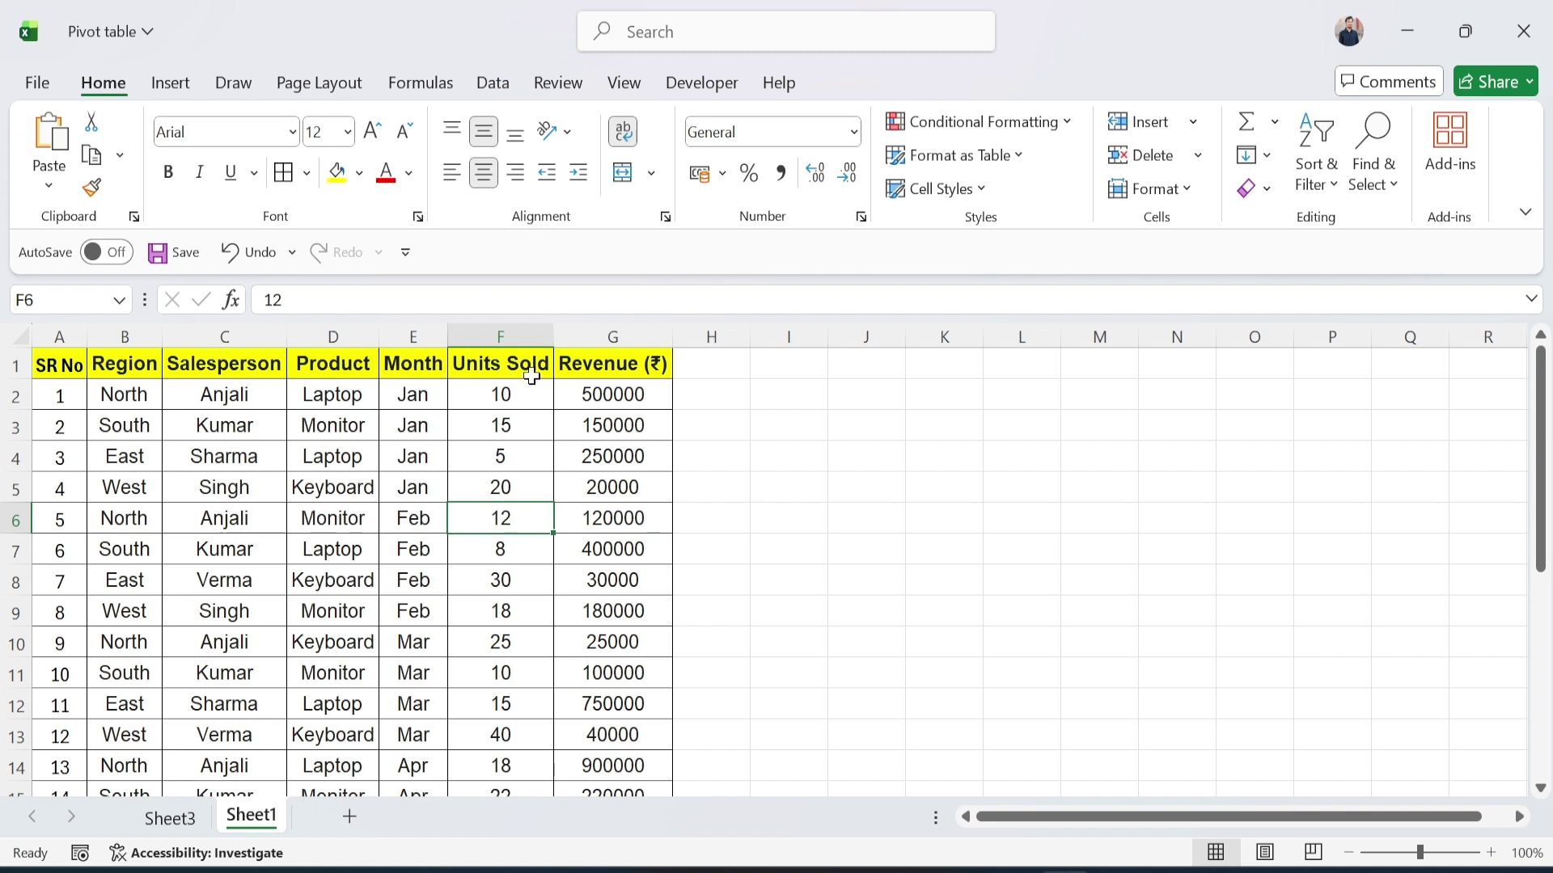
Step: Create a PivotTable from the Sheet1 range A1:G26 on a new worksheet
{"action": "left_click", "coordinate": [595, 370]}
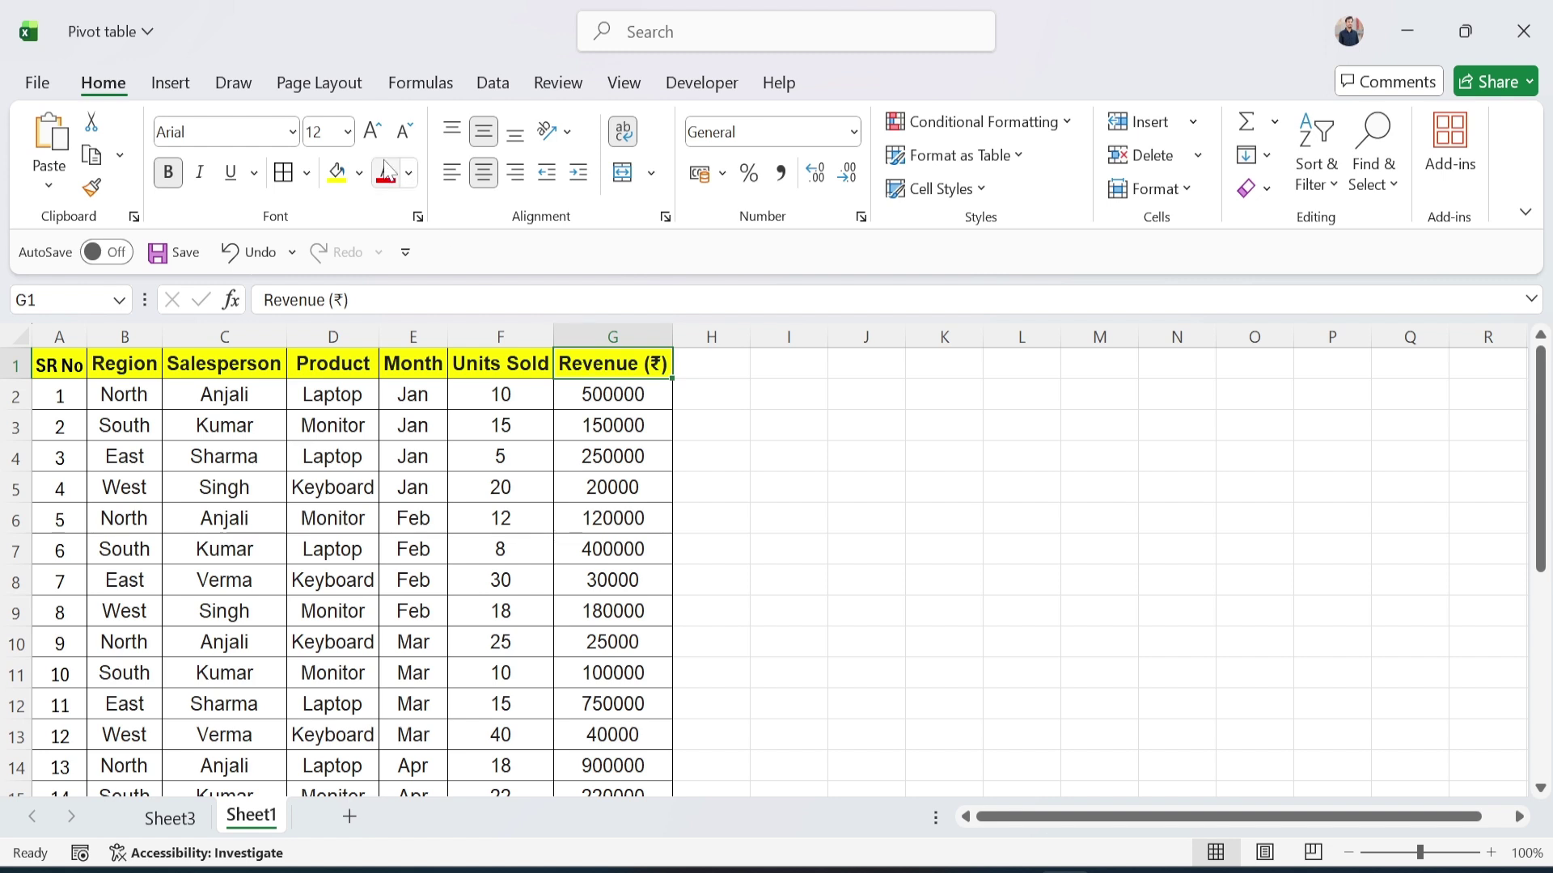
{"action": "left_click", "coordinate": [171, 89]}
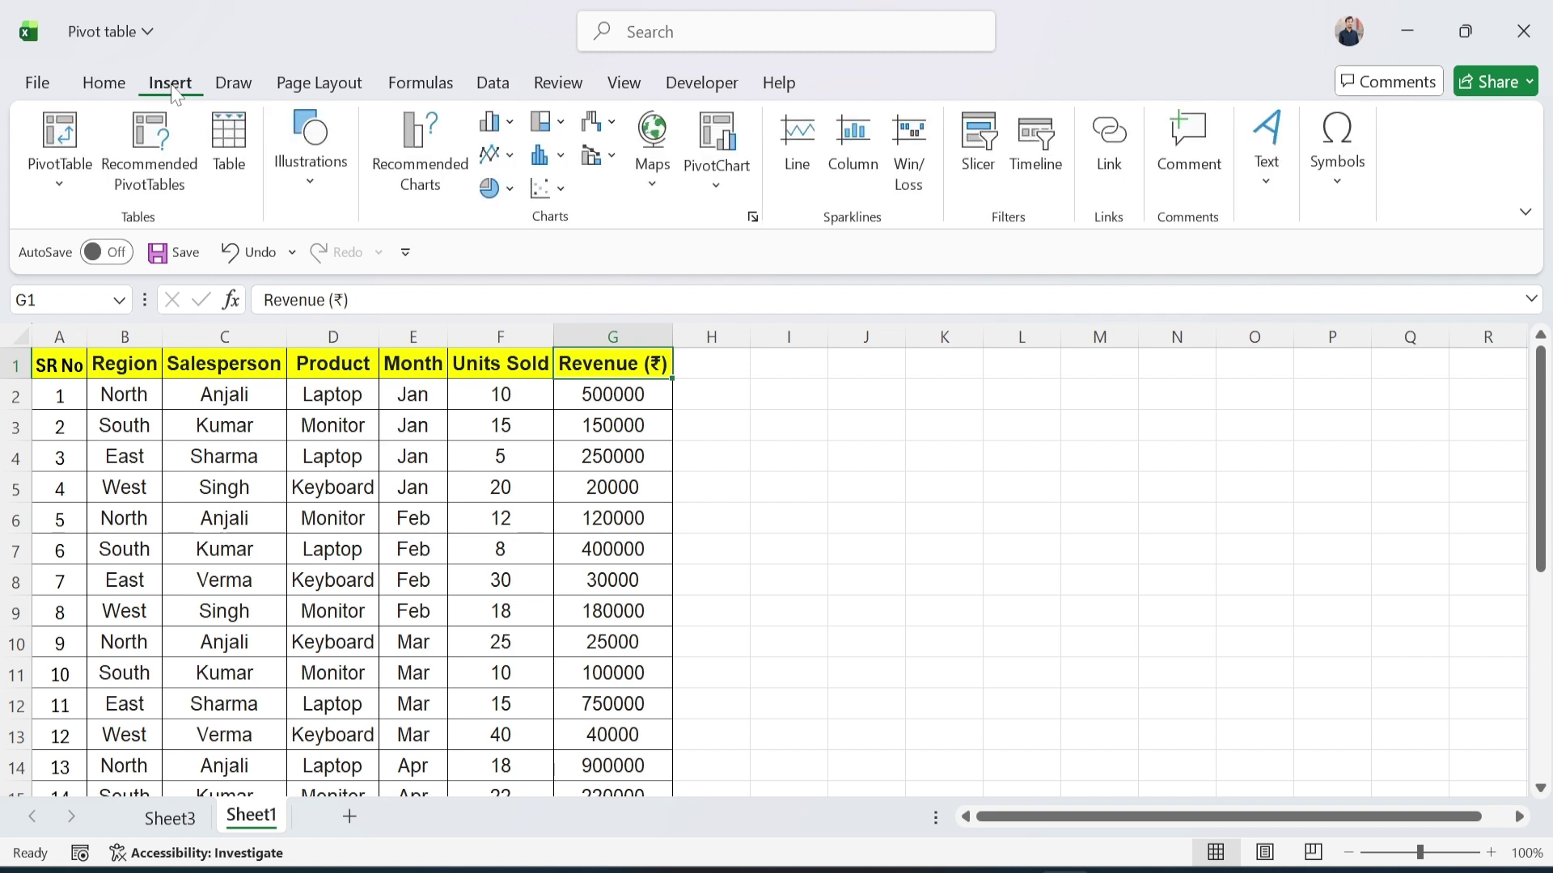
{"action": "left_click", "coordinate": [58, 143]}
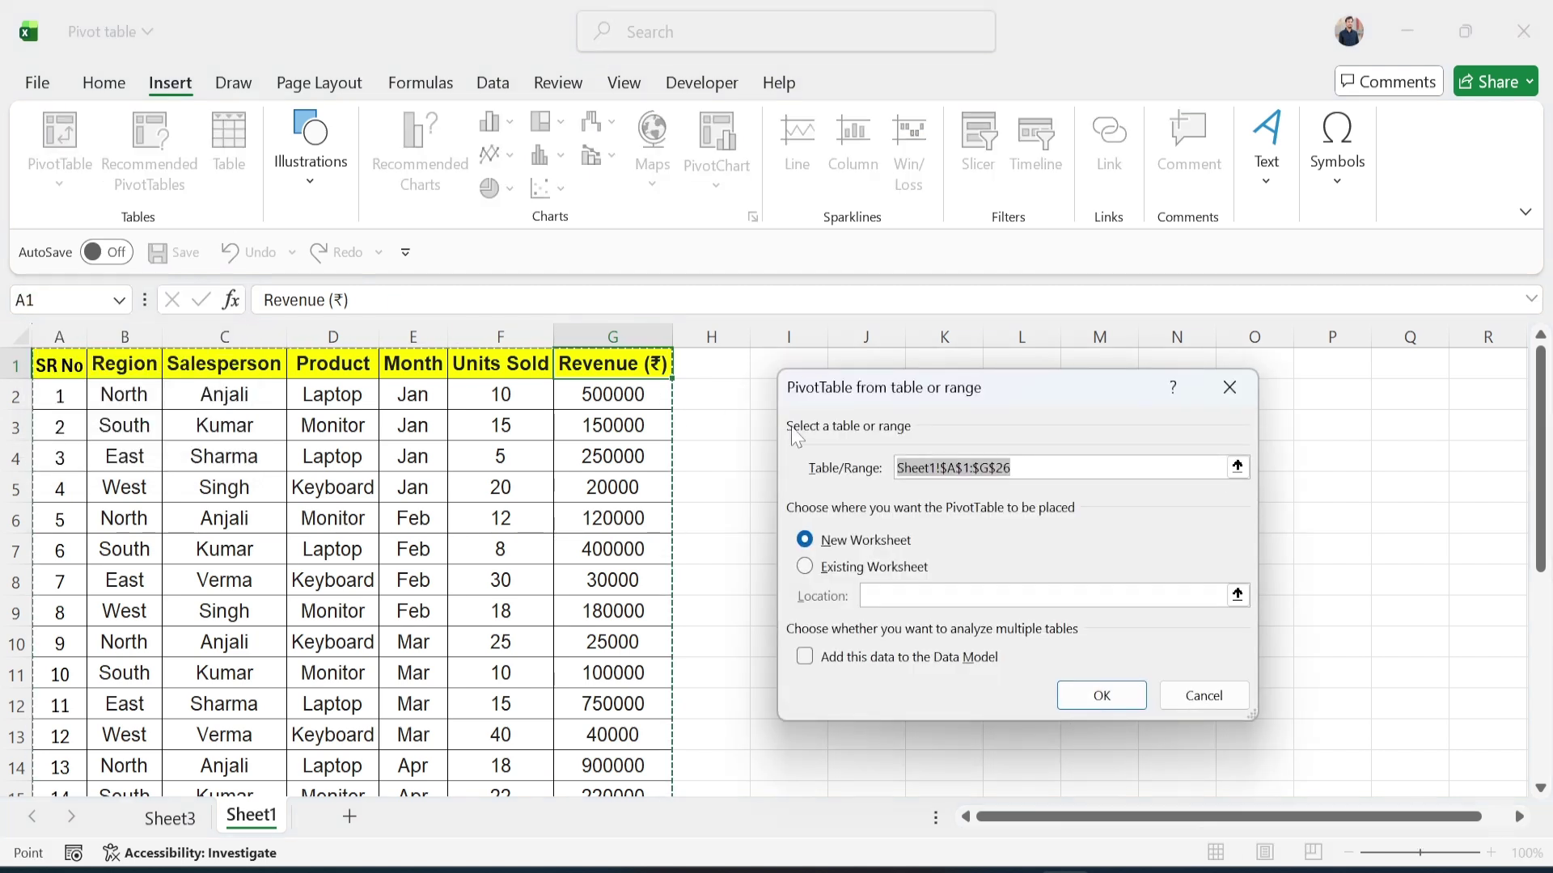
{"action": "left_click_drag", "start_coordinate": [998, 395], "coordinate": [809, 346]}
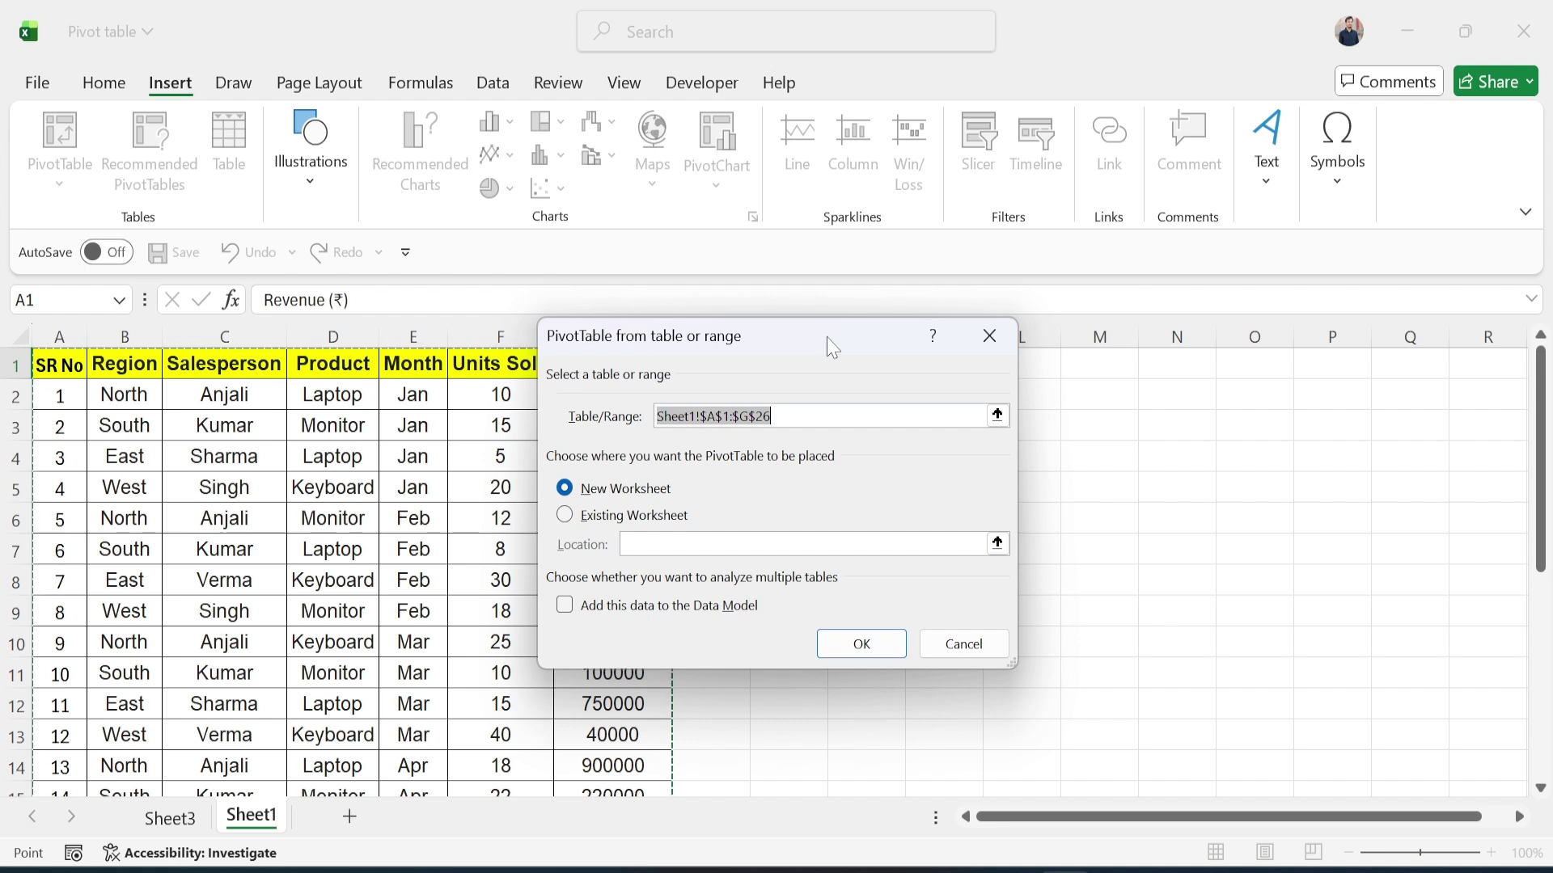
{"action": "left_click", "coordinate": [853, 643]}
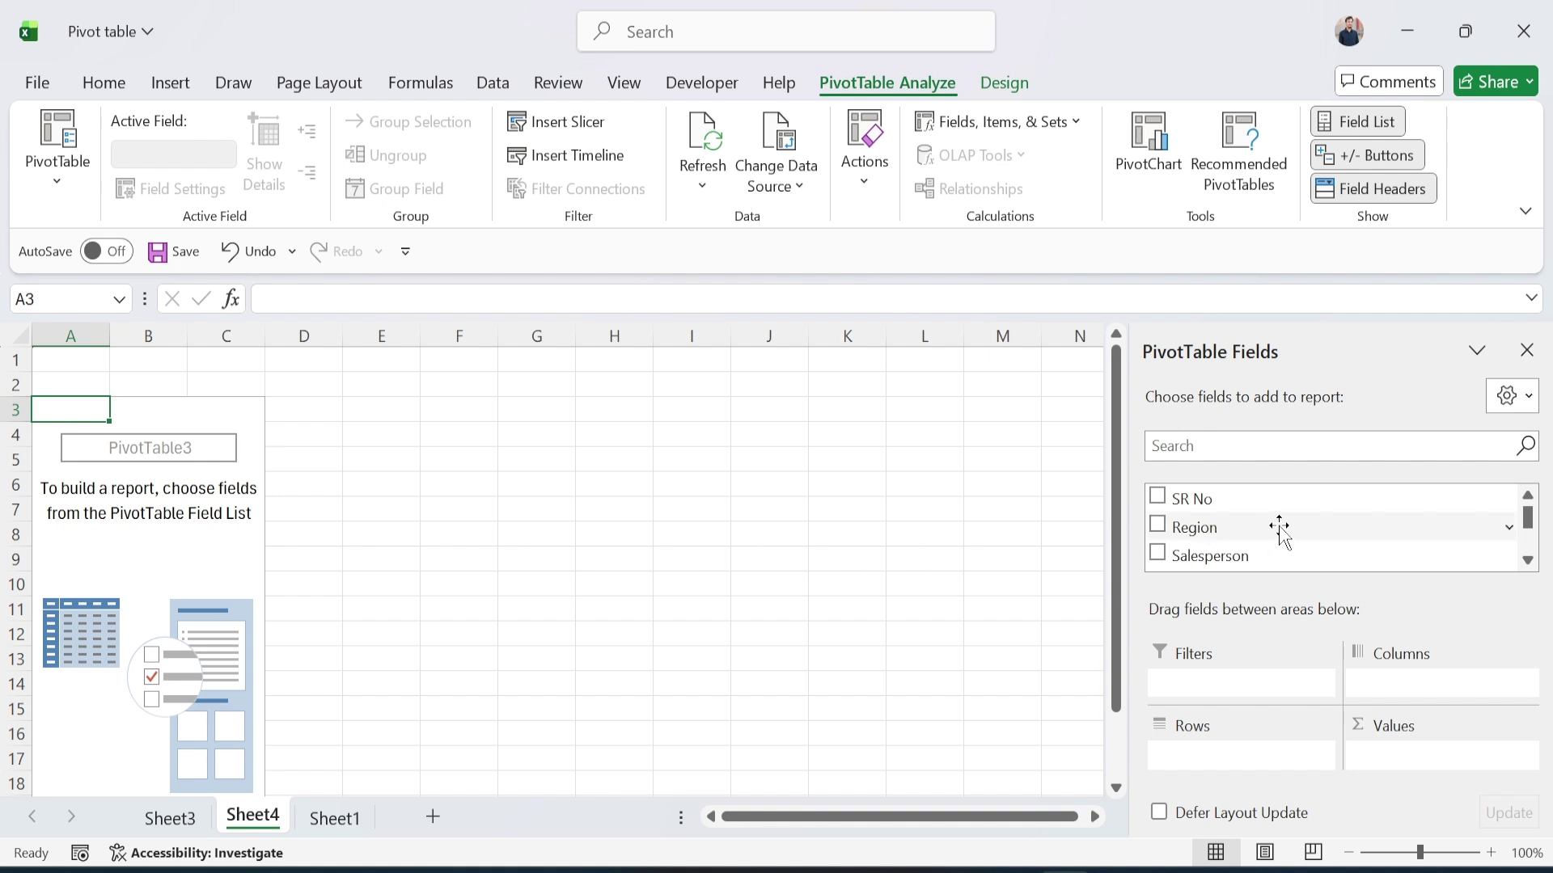
Step: Add Revenue (₹) to the pivot table as summed values and use Region for the rows
{"action": "scroll", "coordinate": [1280, 530], "scroll_direction": "down", "scroll_amount": 3}
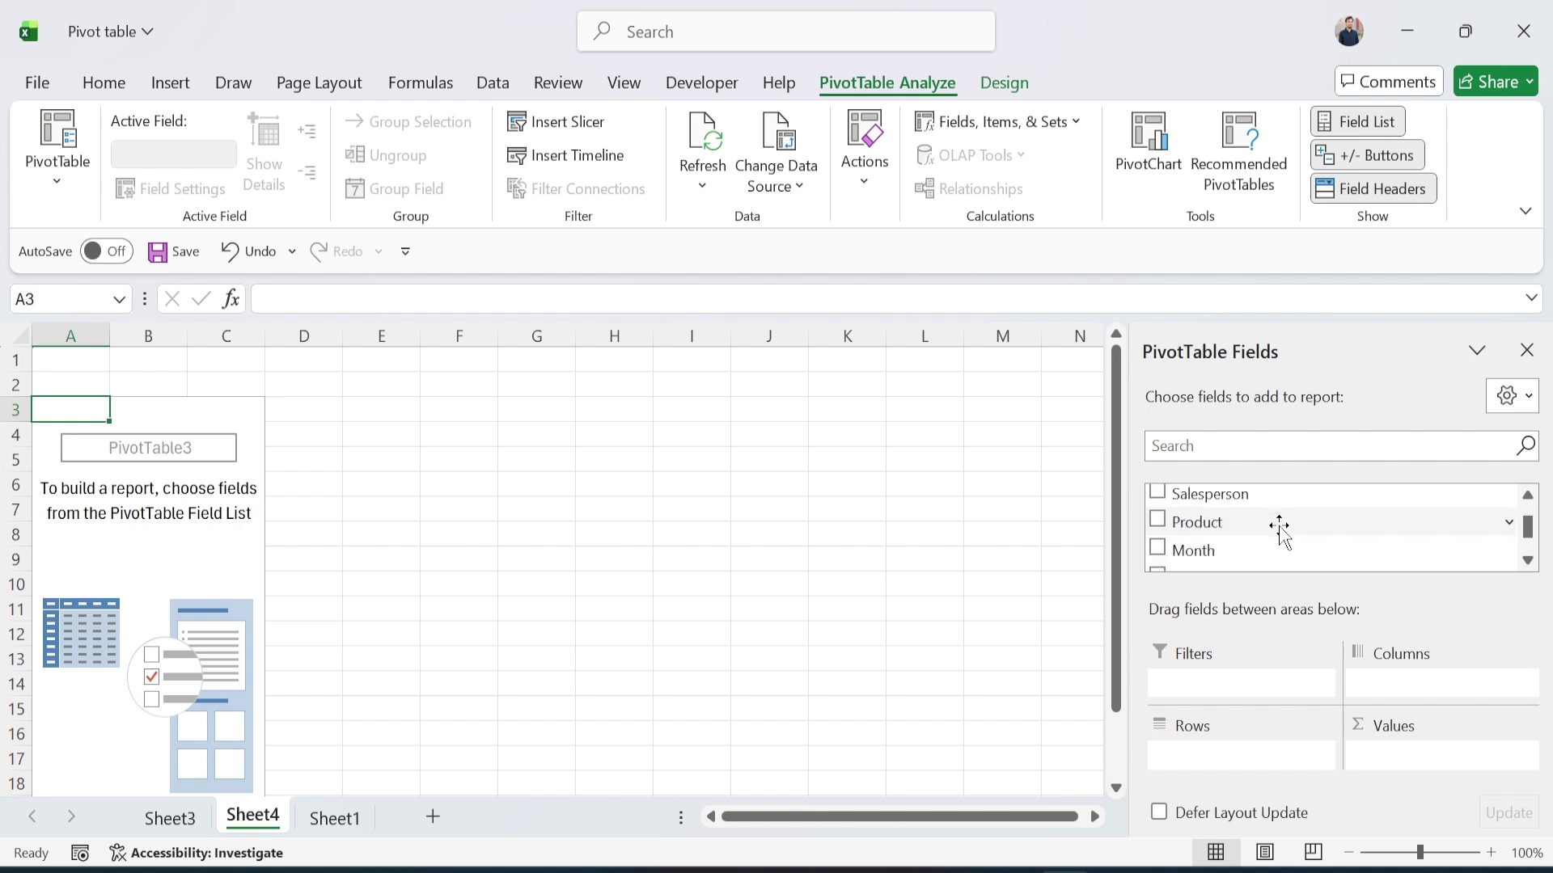
{"action": "scroll", "coordinate": [1280, 529], "scroll_direction": "down", "scroll_amount": 1}
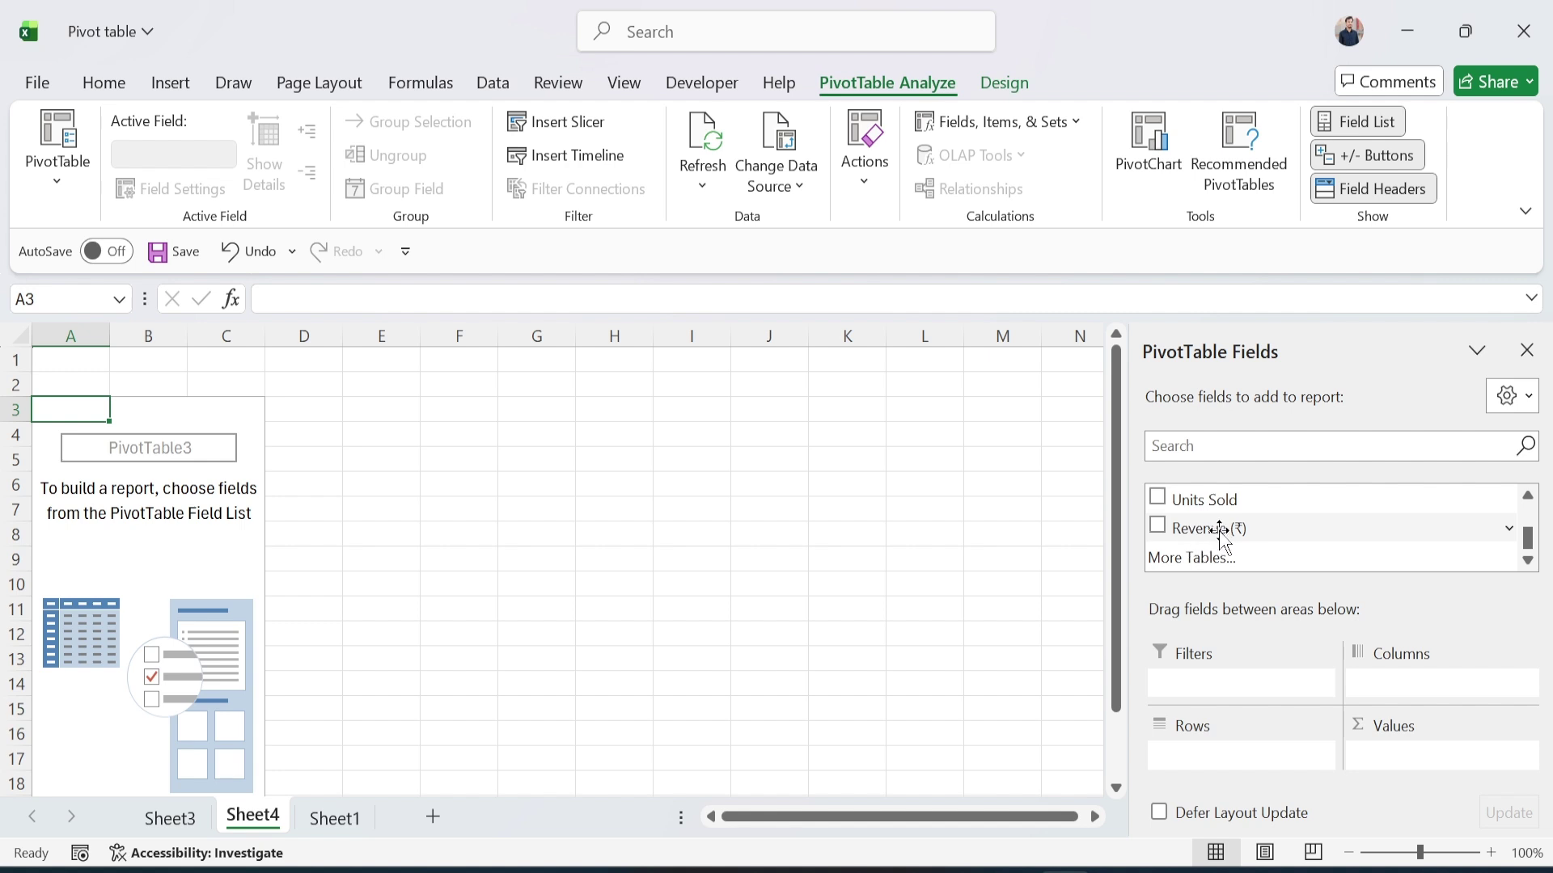
{"action": "left_click_drag", "start_coordinate": [1221, 532], "coordinate": [1408, 766]}
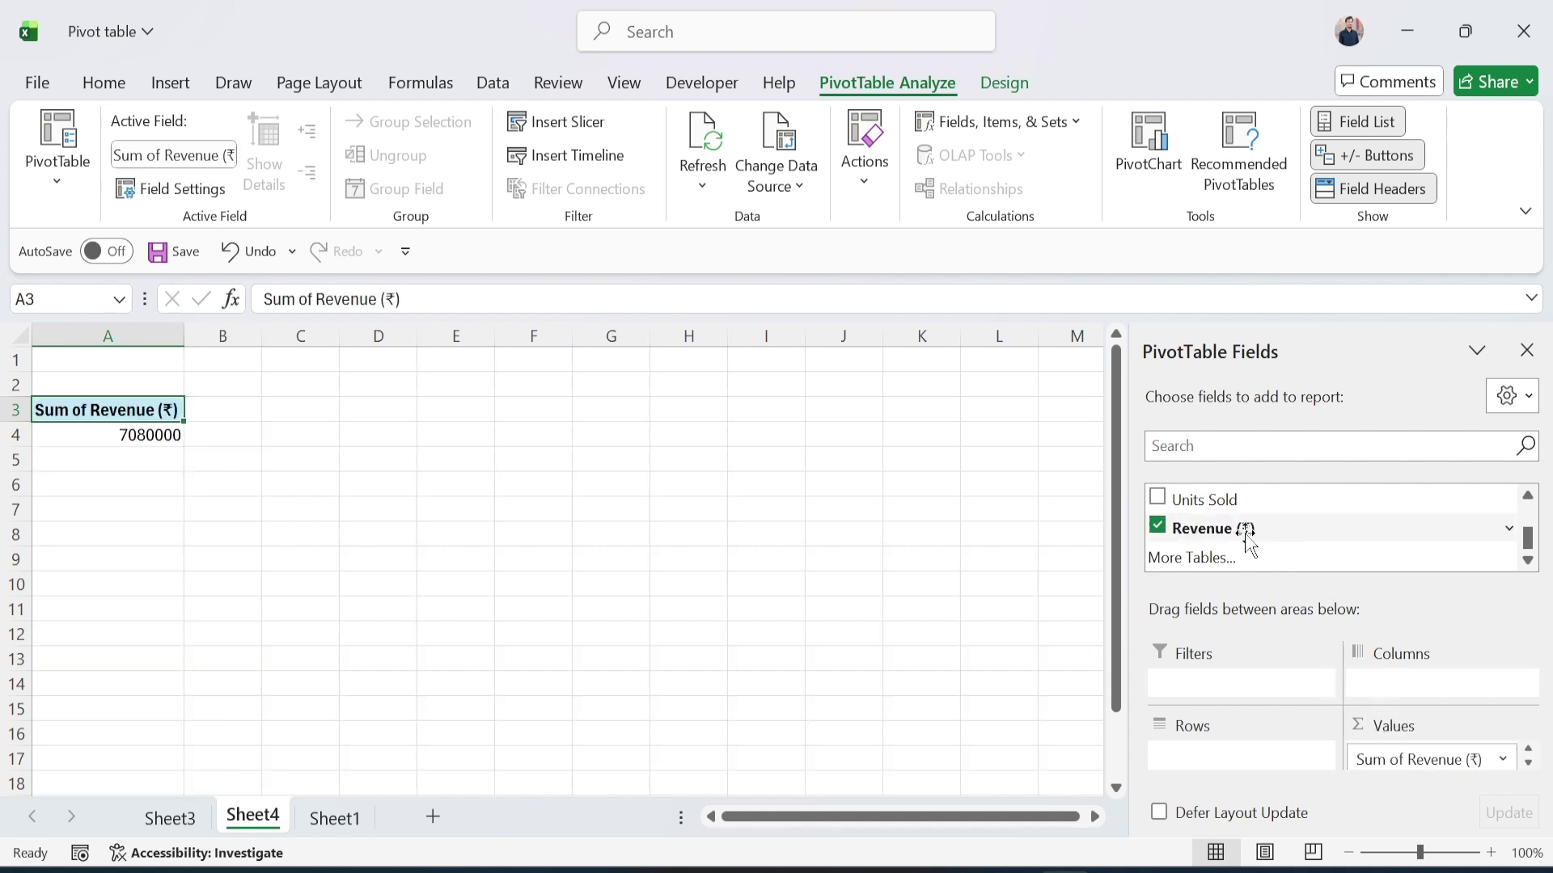
{"action": "scroll", "coordinate": [1213, 518], "scroll_direction": "up", "scroll_amount": 3}
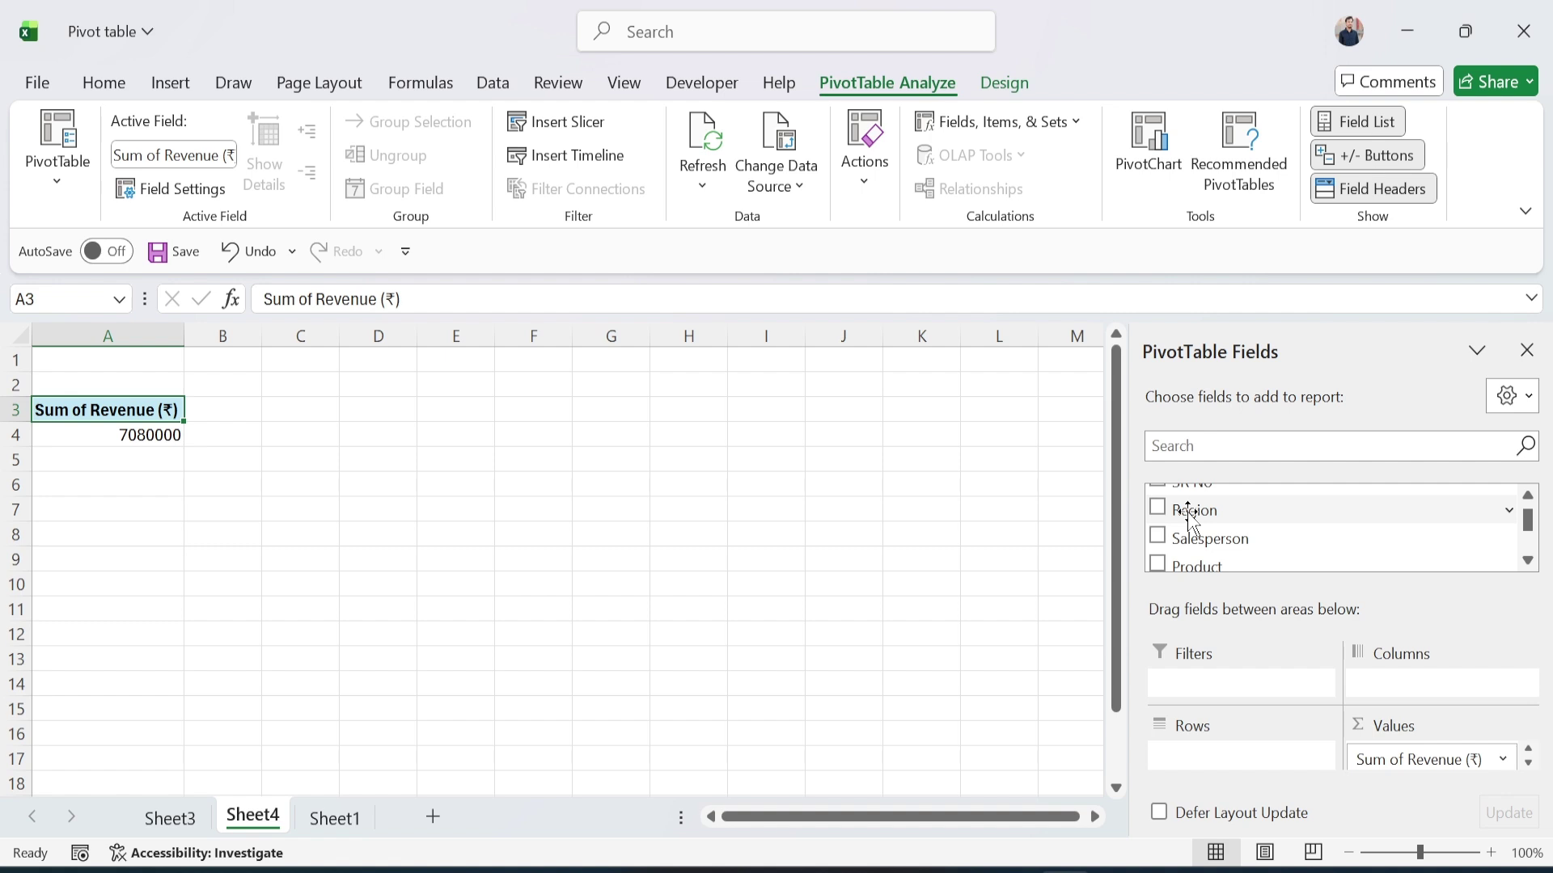
{"action": "left_click_drag", "start_coordinate": [1192, 518], "coordinate": [1245, 770]}
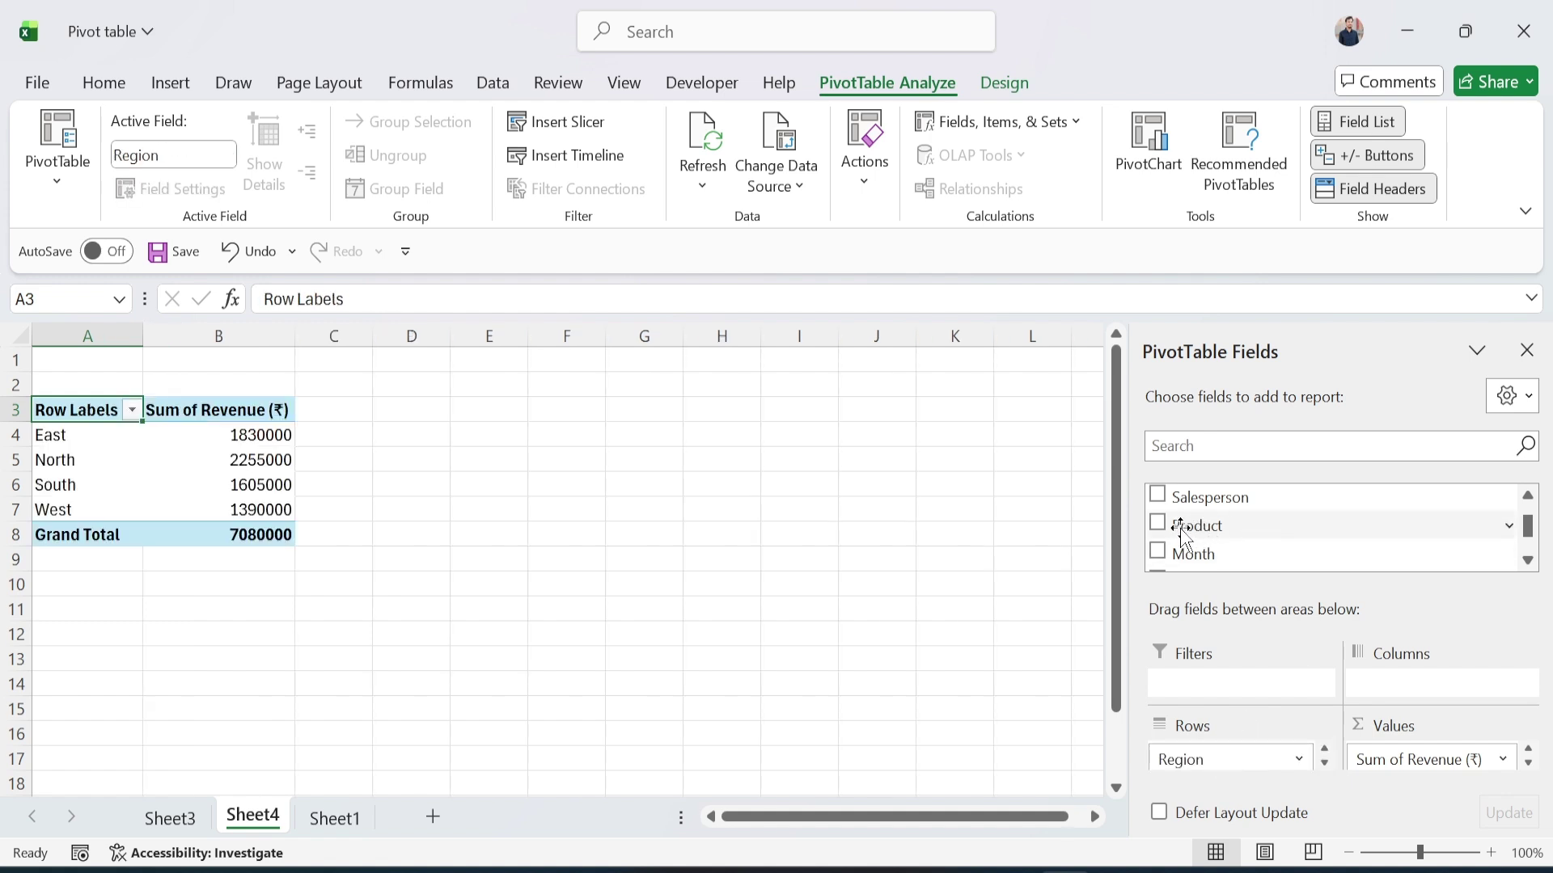
Step: Split the pivot table into columns by Product and add Month as the report filter
{"action": "left_click_drag", "start_coordinate": [1183, 534], "coordinate": [1431, 694]}
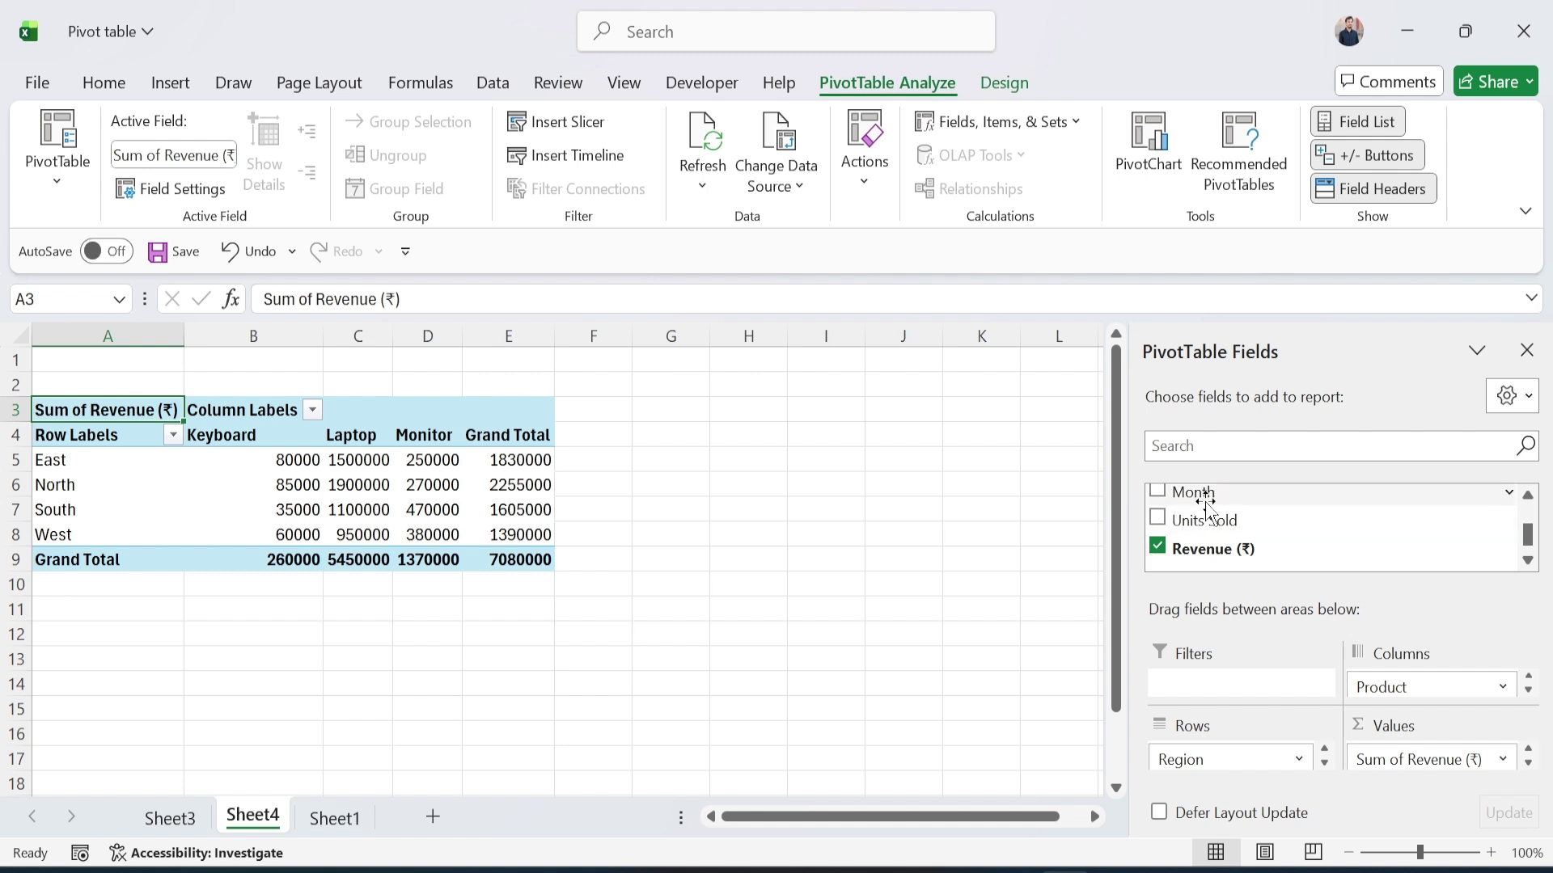
{"action": "left_click_drag", "start_coordinate": [1197, 491], "coordinate": [1241, 691]}
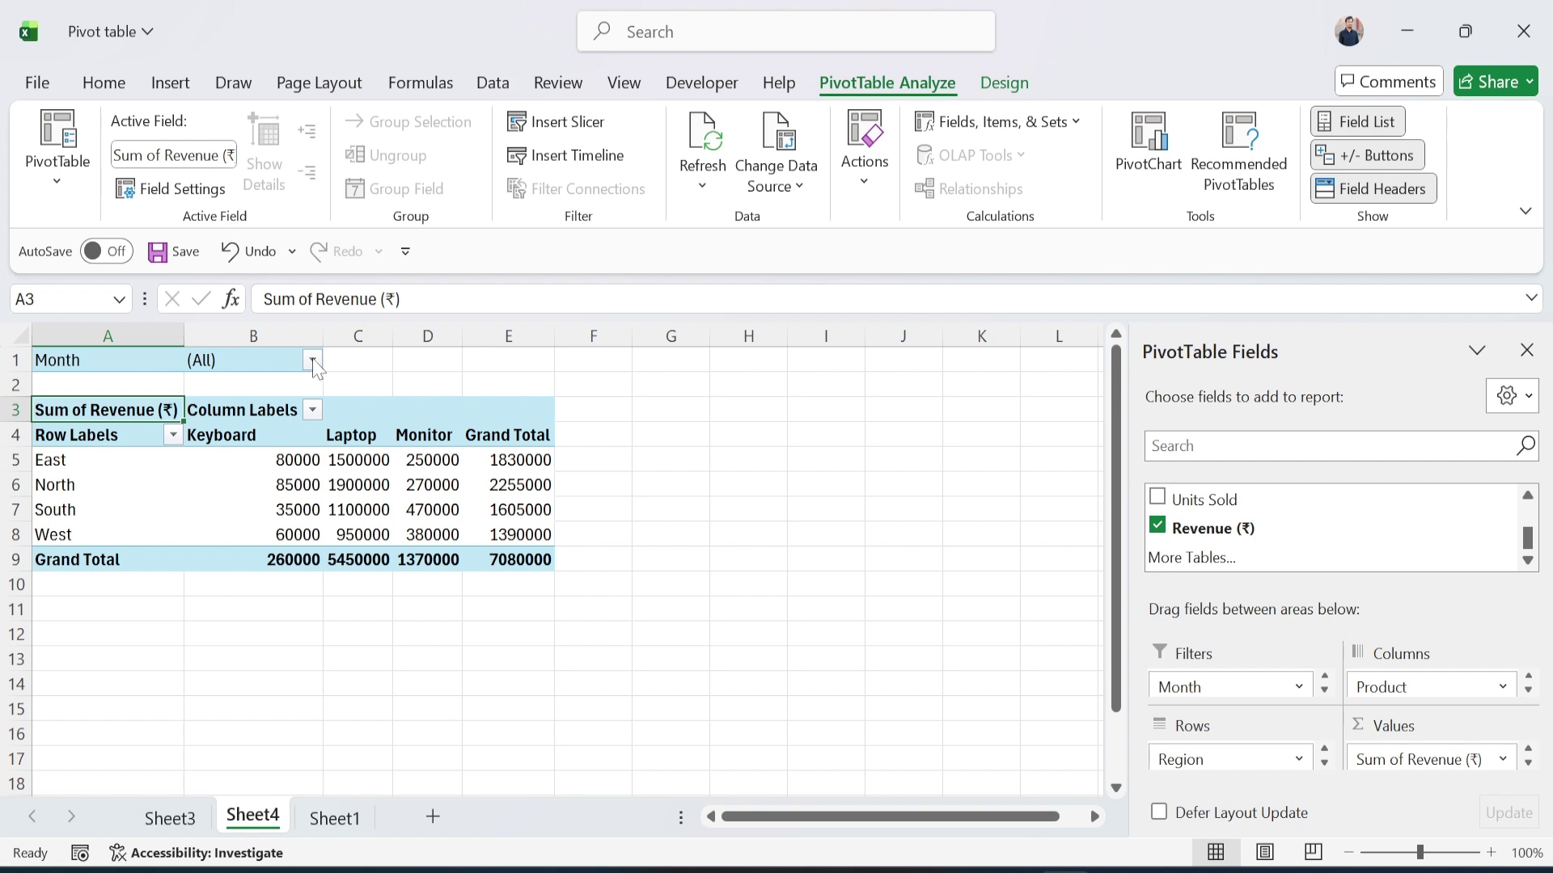
Step: Filter the pivot table by Month to show only June
{"action": "left_click", "coordinate": [313, 362]}
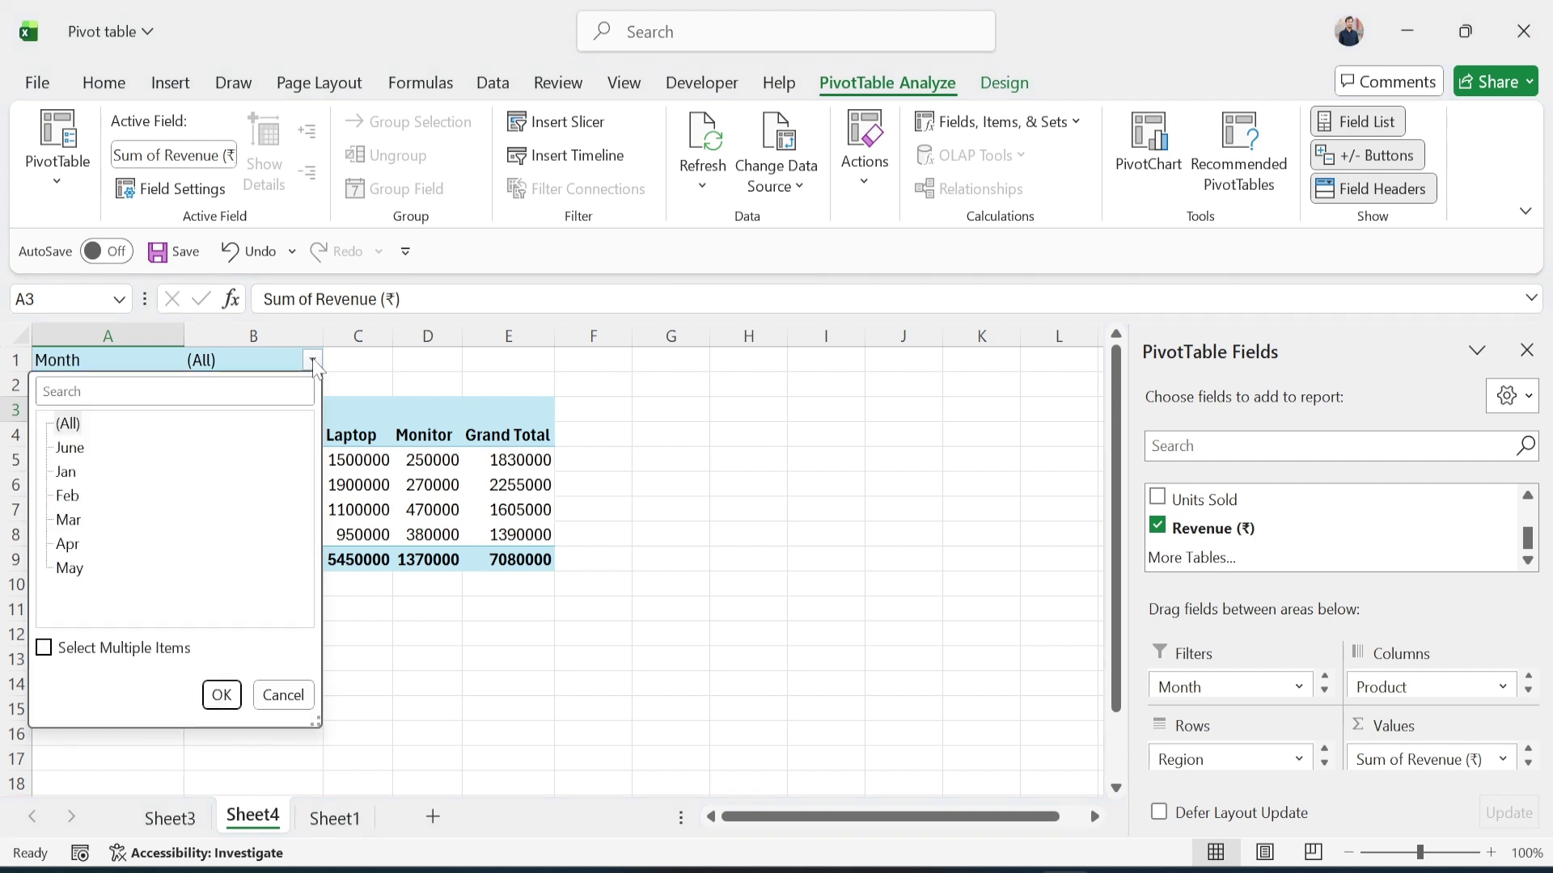
{"action": "left_click", "coordinate": [44, 651]}
{"action": "left_click", "coordinate": [45, 651]}
{"action": "left_click", "coordinate": [71, 447]}
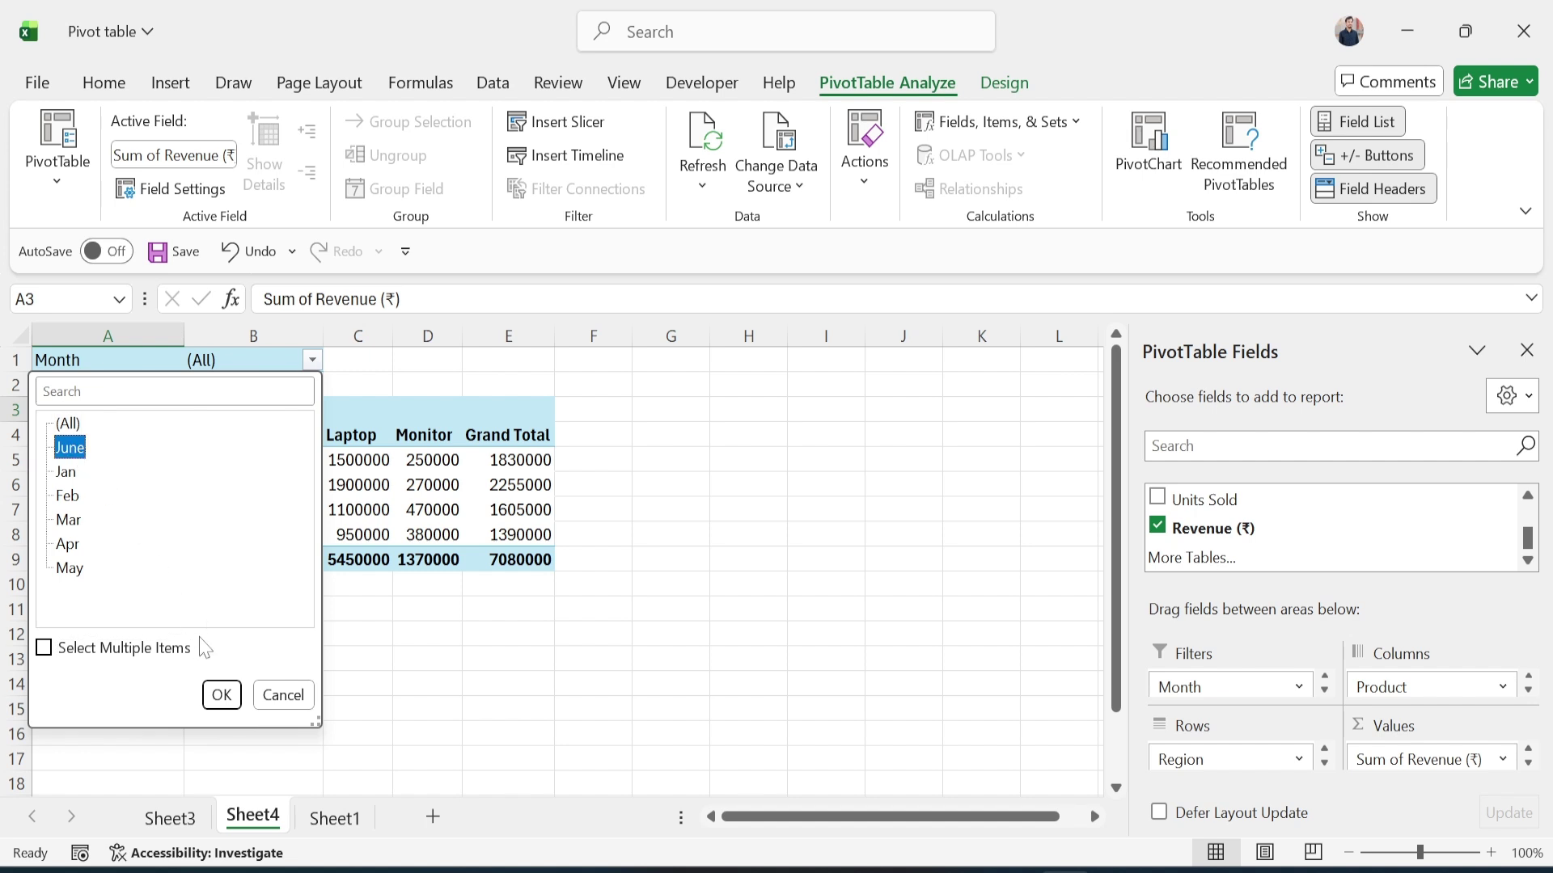
{"action": "left_click", "coordinate": [220, 696]}
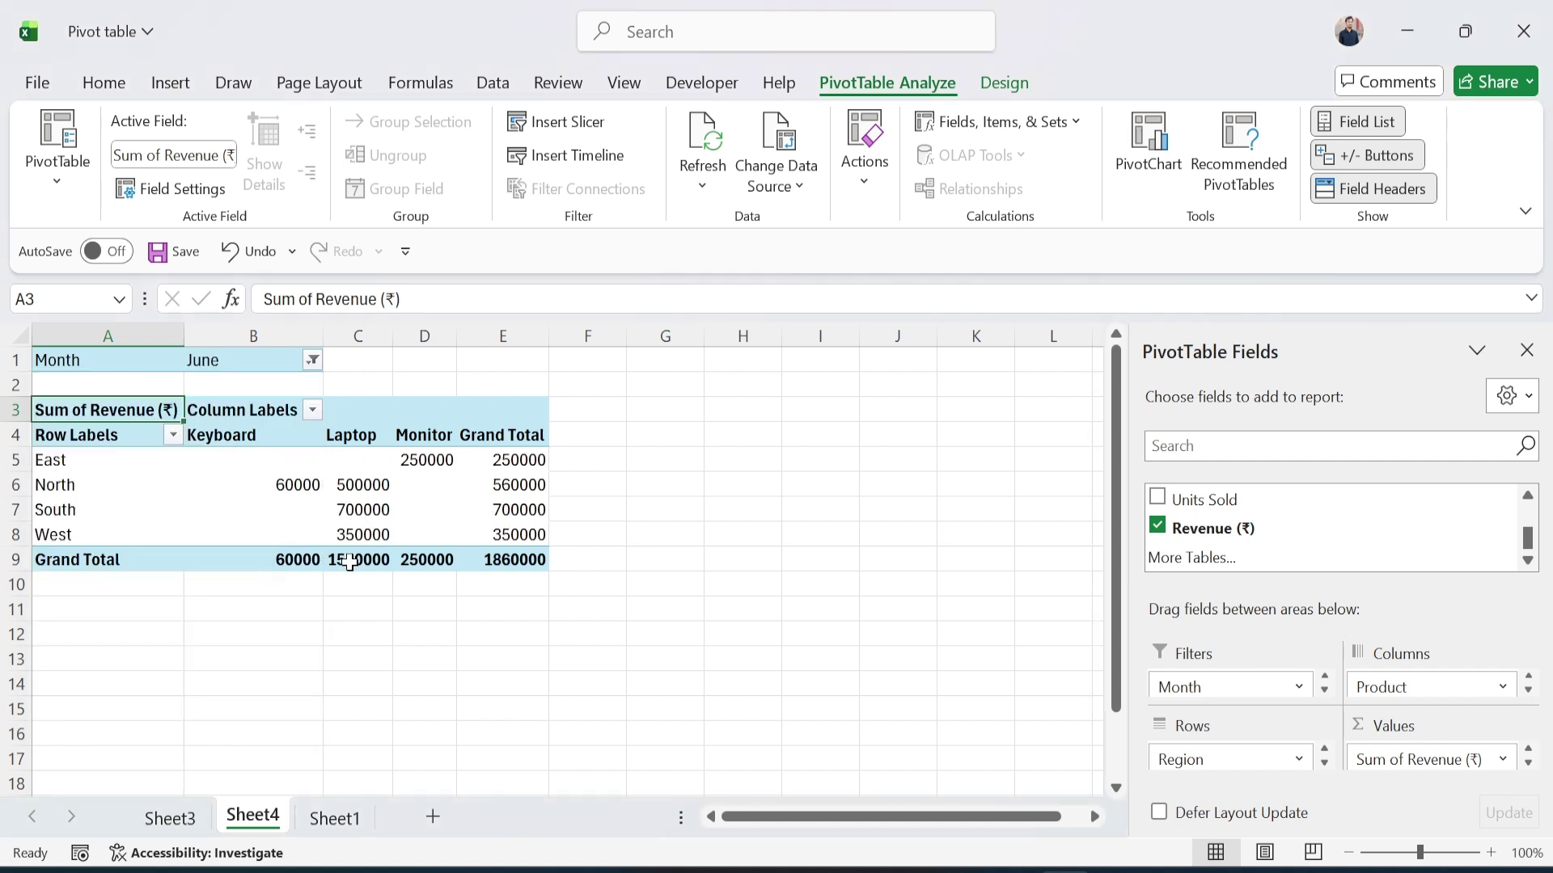
Step: Allow multiple items in the Month filter and keep only Mar selected
{"action": "left_click", "coordinate": [312, 360]}
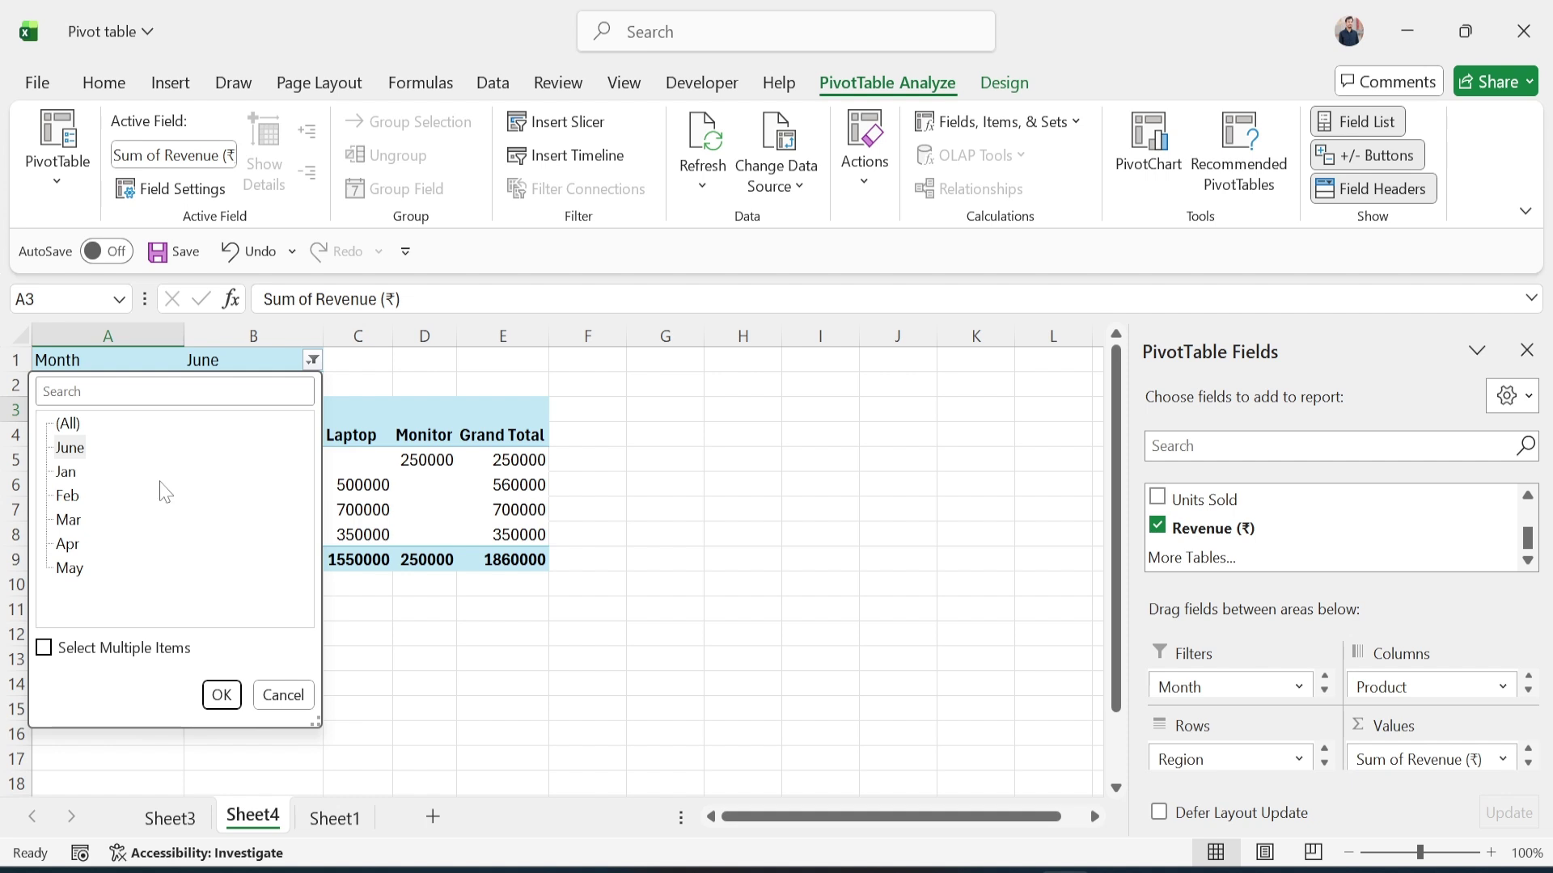
{"action": "left_click", "coordinate": [68, 495]}
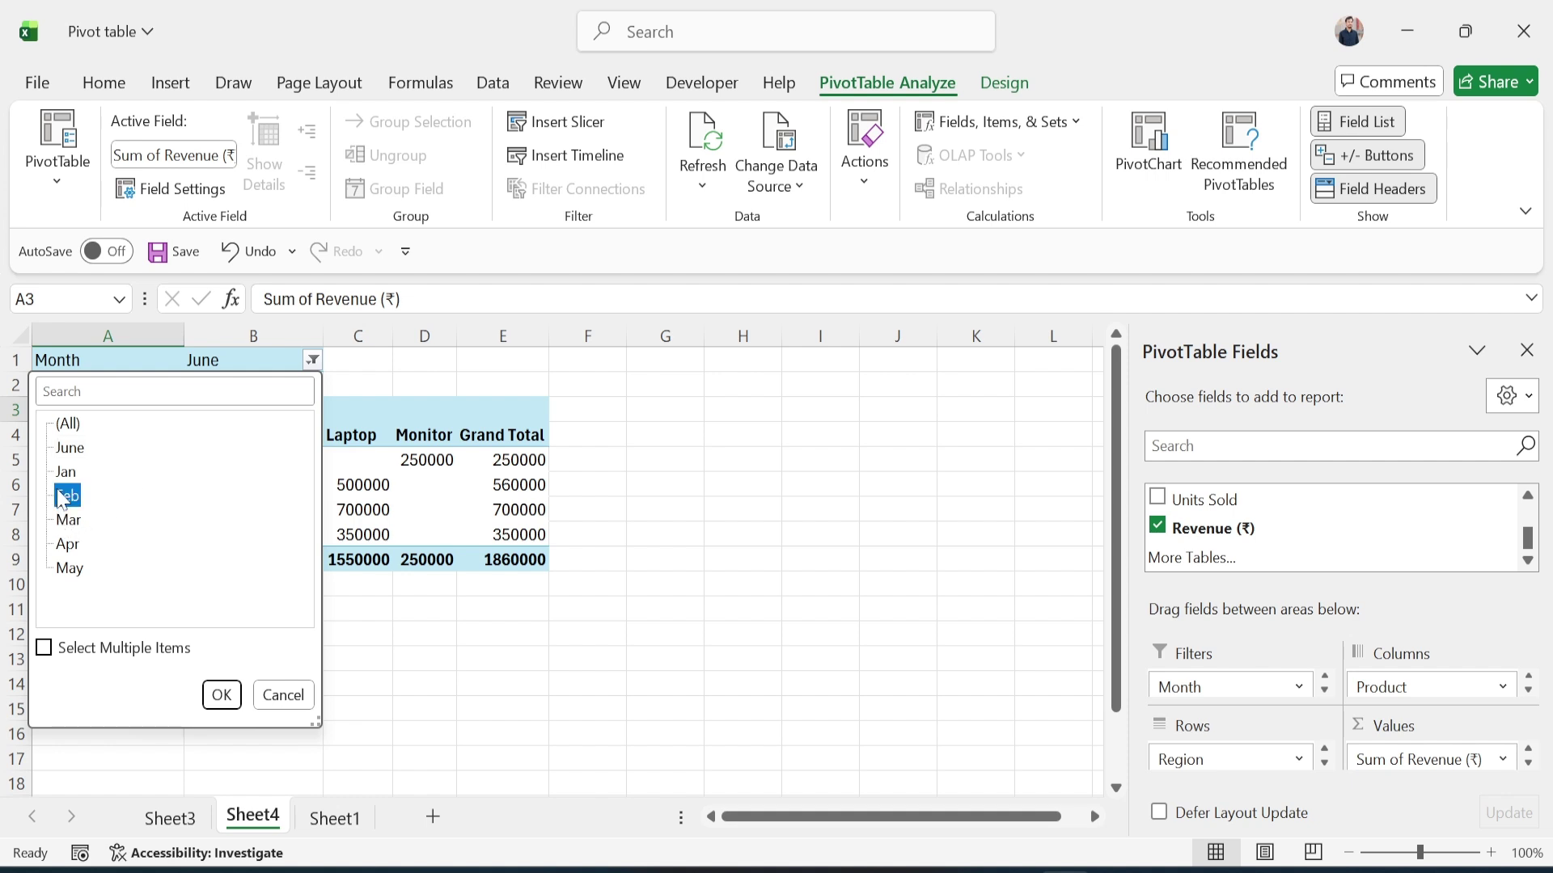
{"action": "left_click", "coordinate": [72, 431]}
{"action": "left_click", "coordinate": [45, 649]}
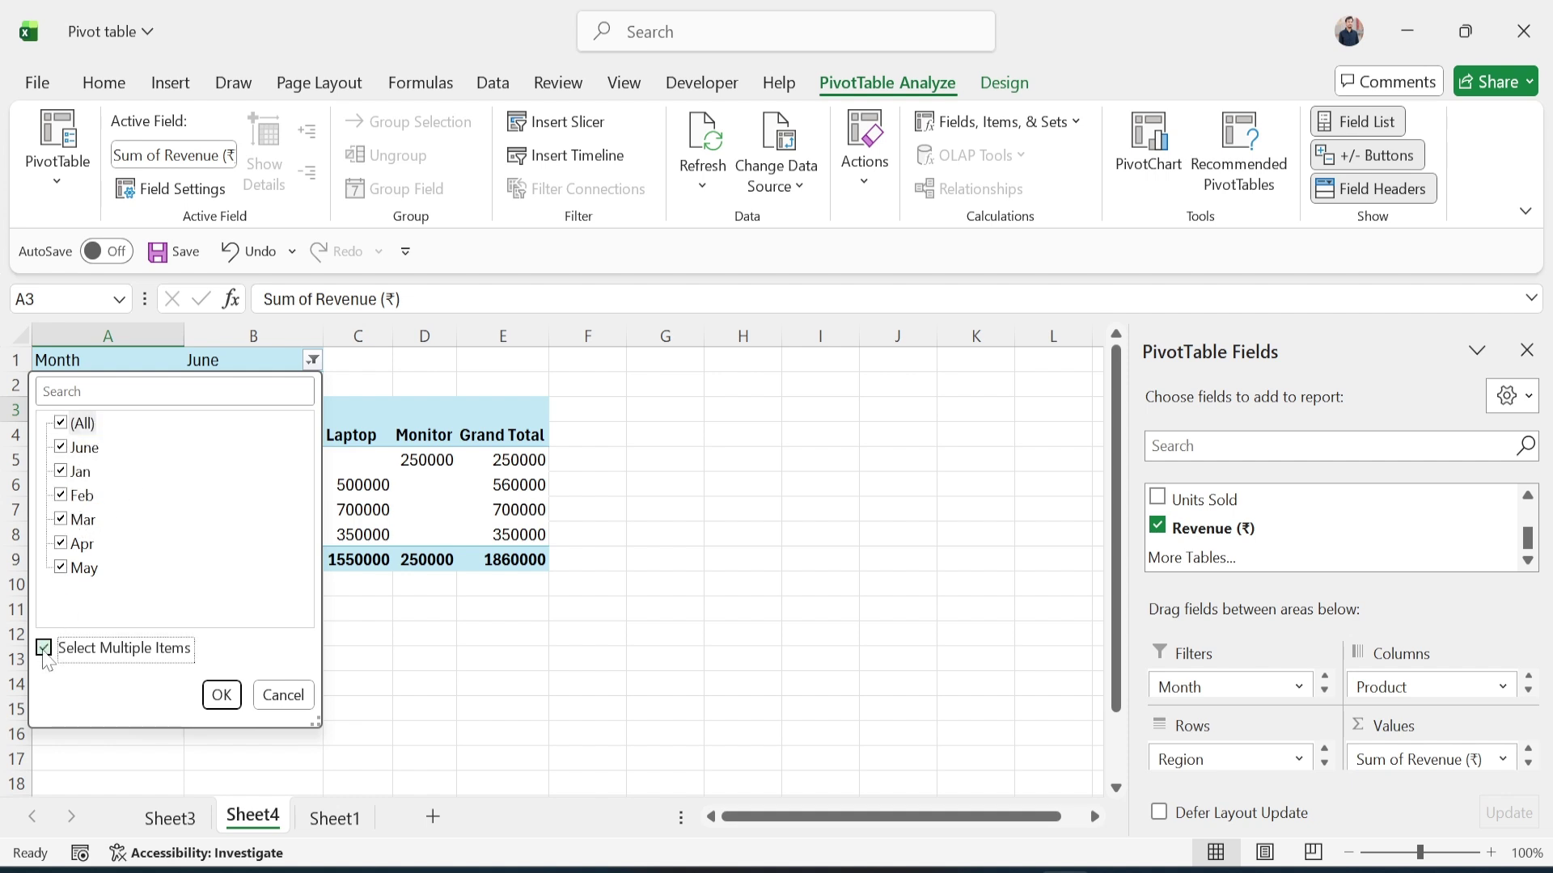
{"action": "left_click", "coordinate": [71, 424]}
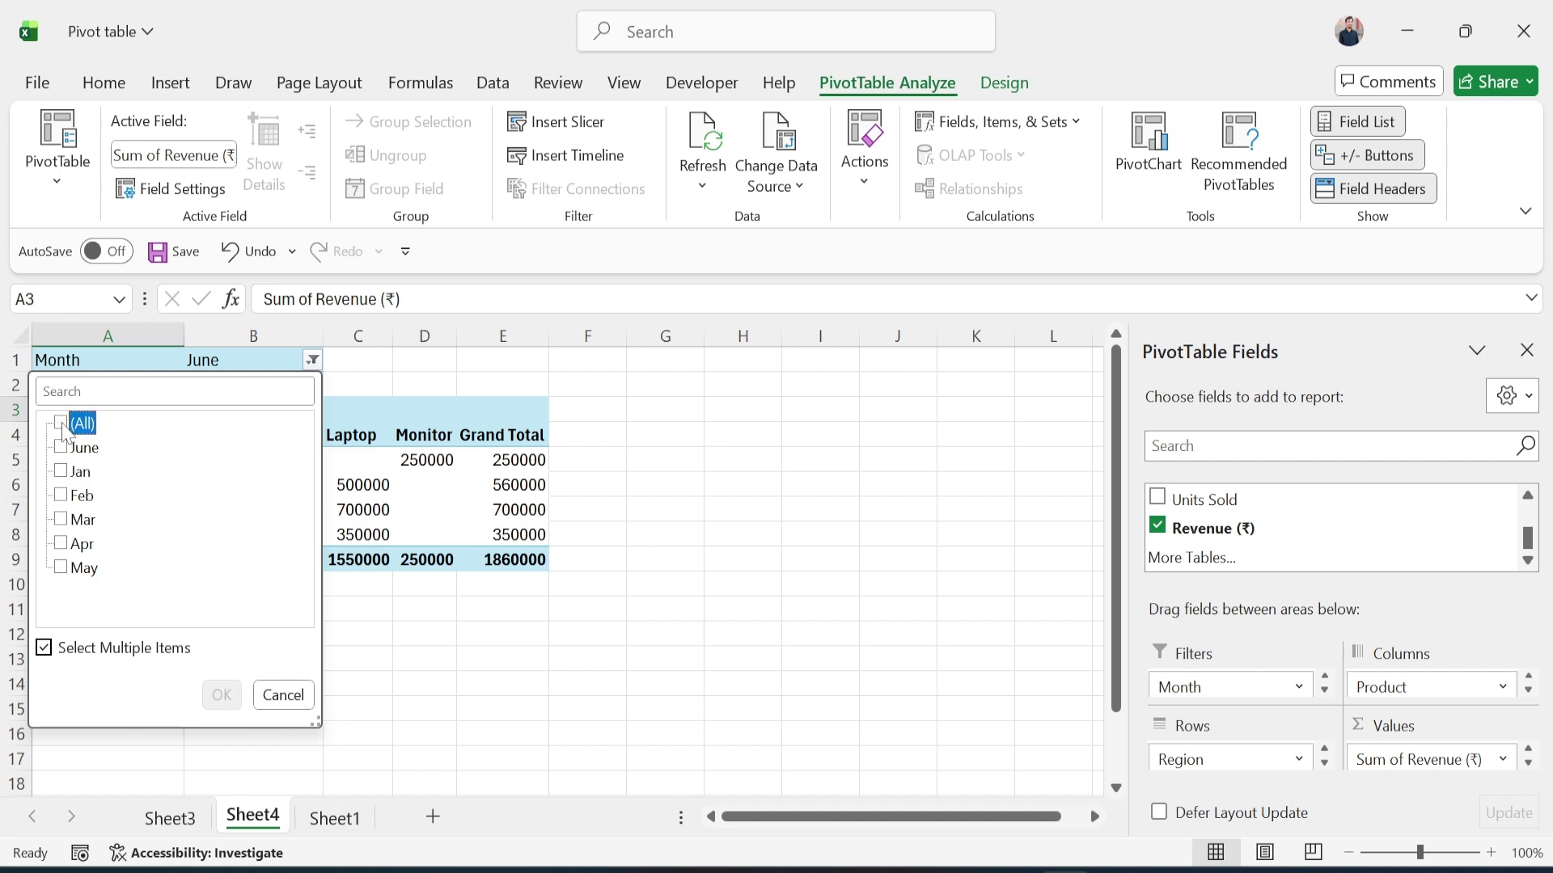
{"action": "left_click", "coordinate": [79, 519]}
{"action": "left_click", "coordinate": [61, 520]}
{"action": "left_click", "coordinate": [223, 697]}
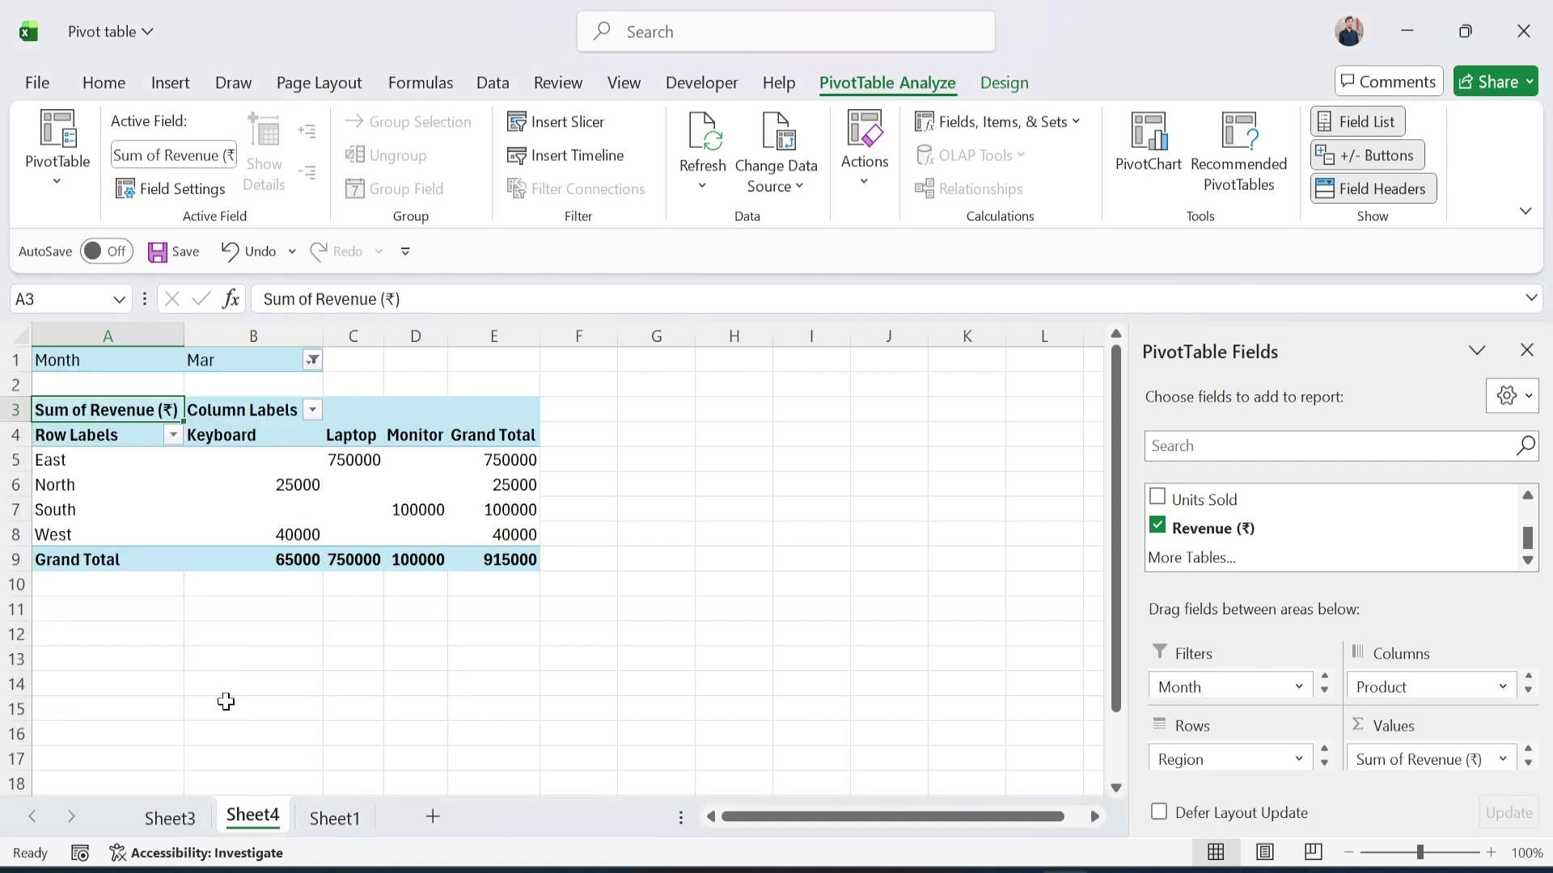
Step: Turn off multiple item selection in the Month filter and reset it to (All)
{"action": "left_click", "coordinate": [313, 364]}
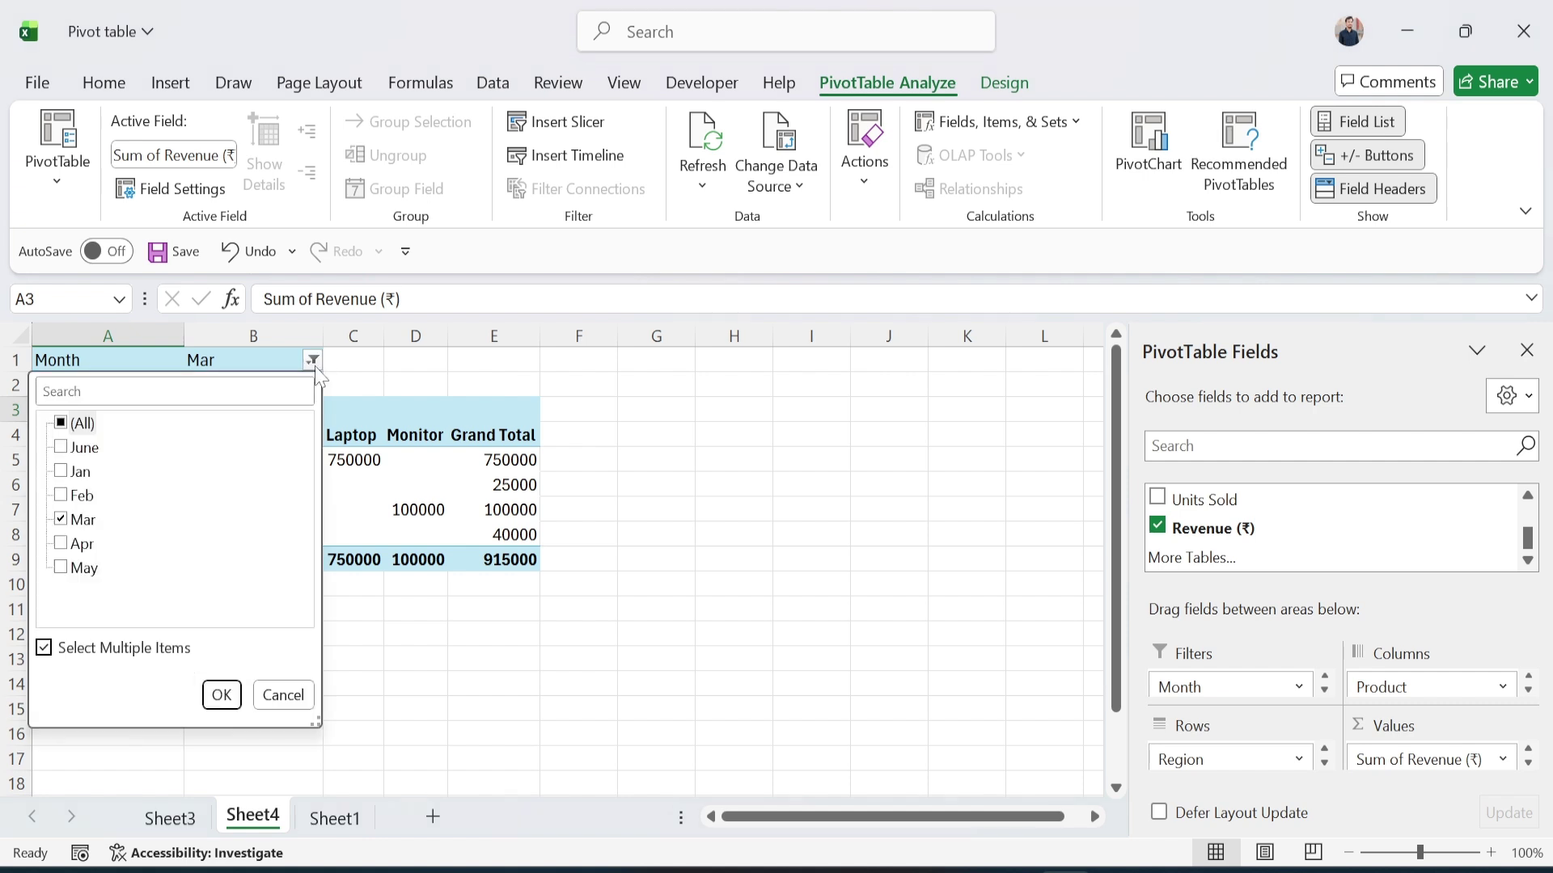
{"action": "left_click", "coordinate": [44, 651]}
{"action": "left_click", "coordinate": [44, 651]}
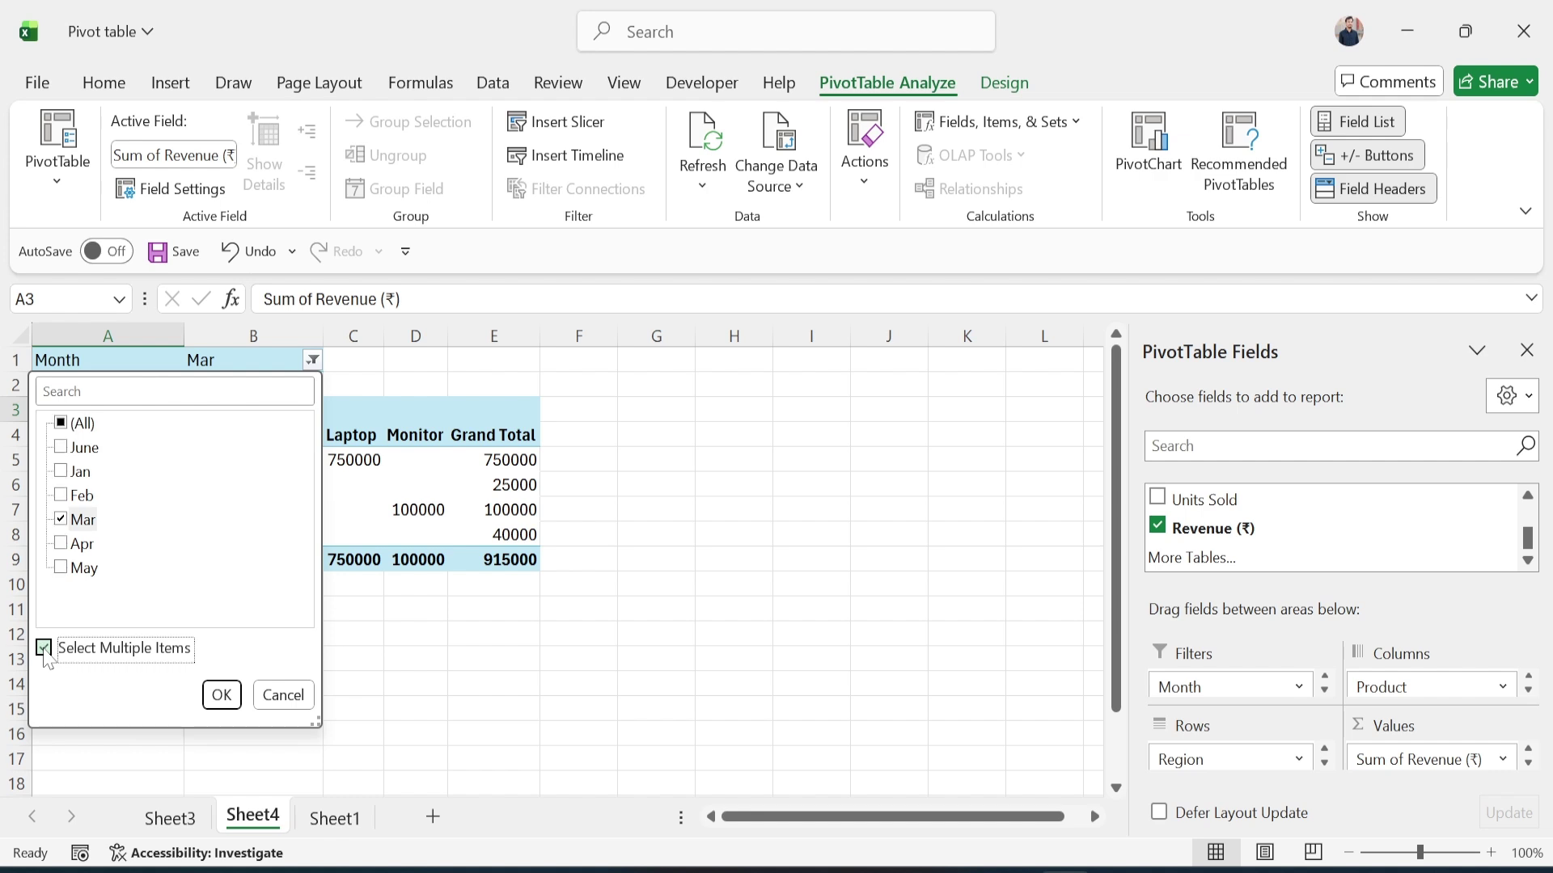
{"action": "left_click", "coordinate": [45, 651]}
{"action": "left_click", "coordinate": [66, 423]}
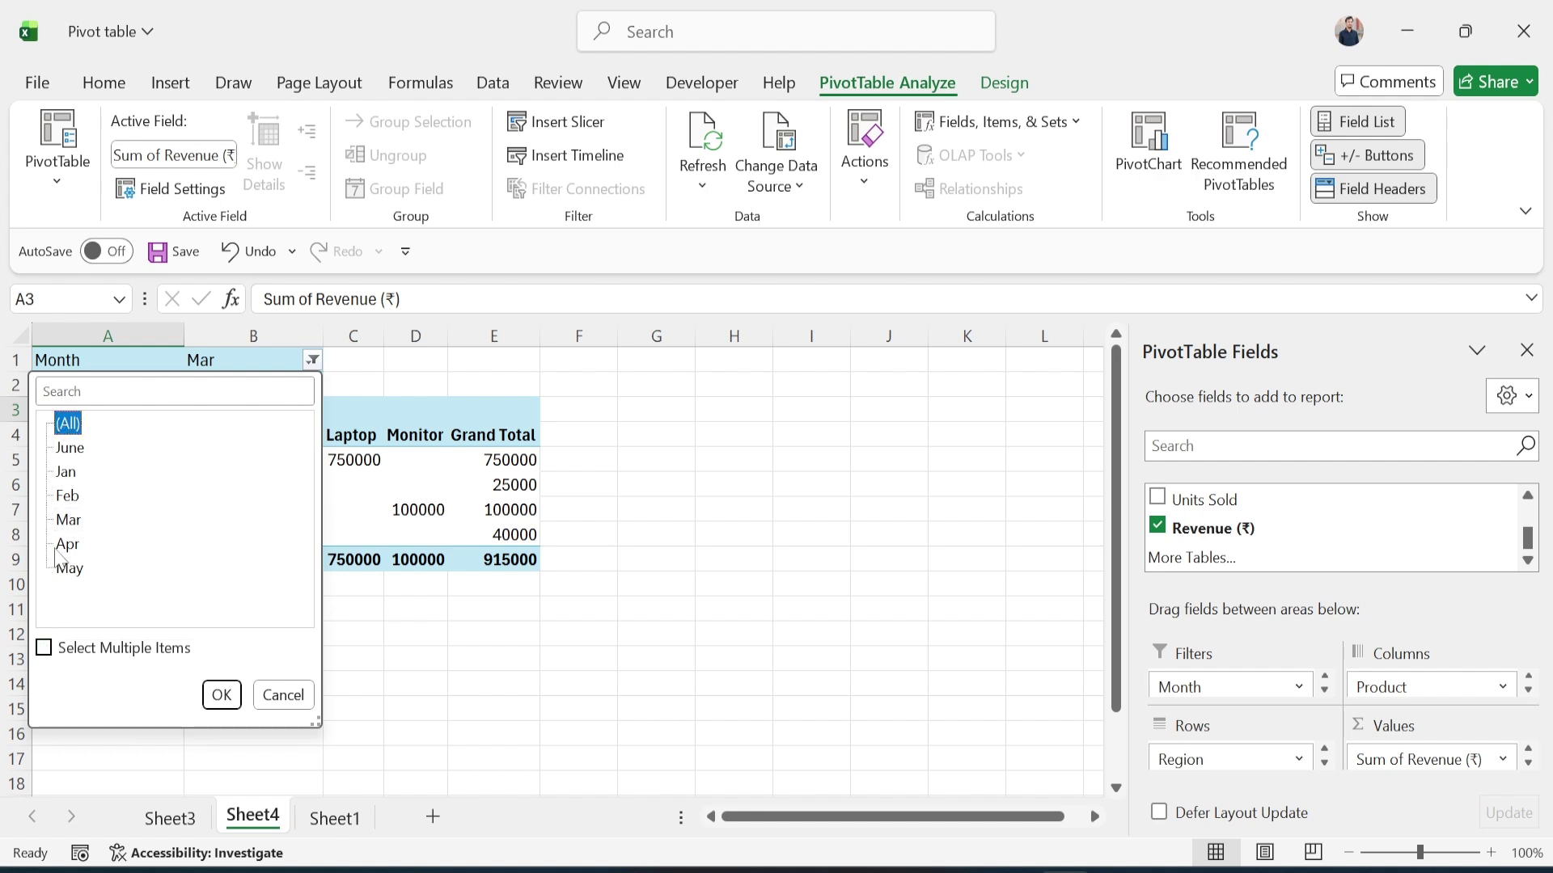
{"action": "left_click", "coordinate": [220, 694]}
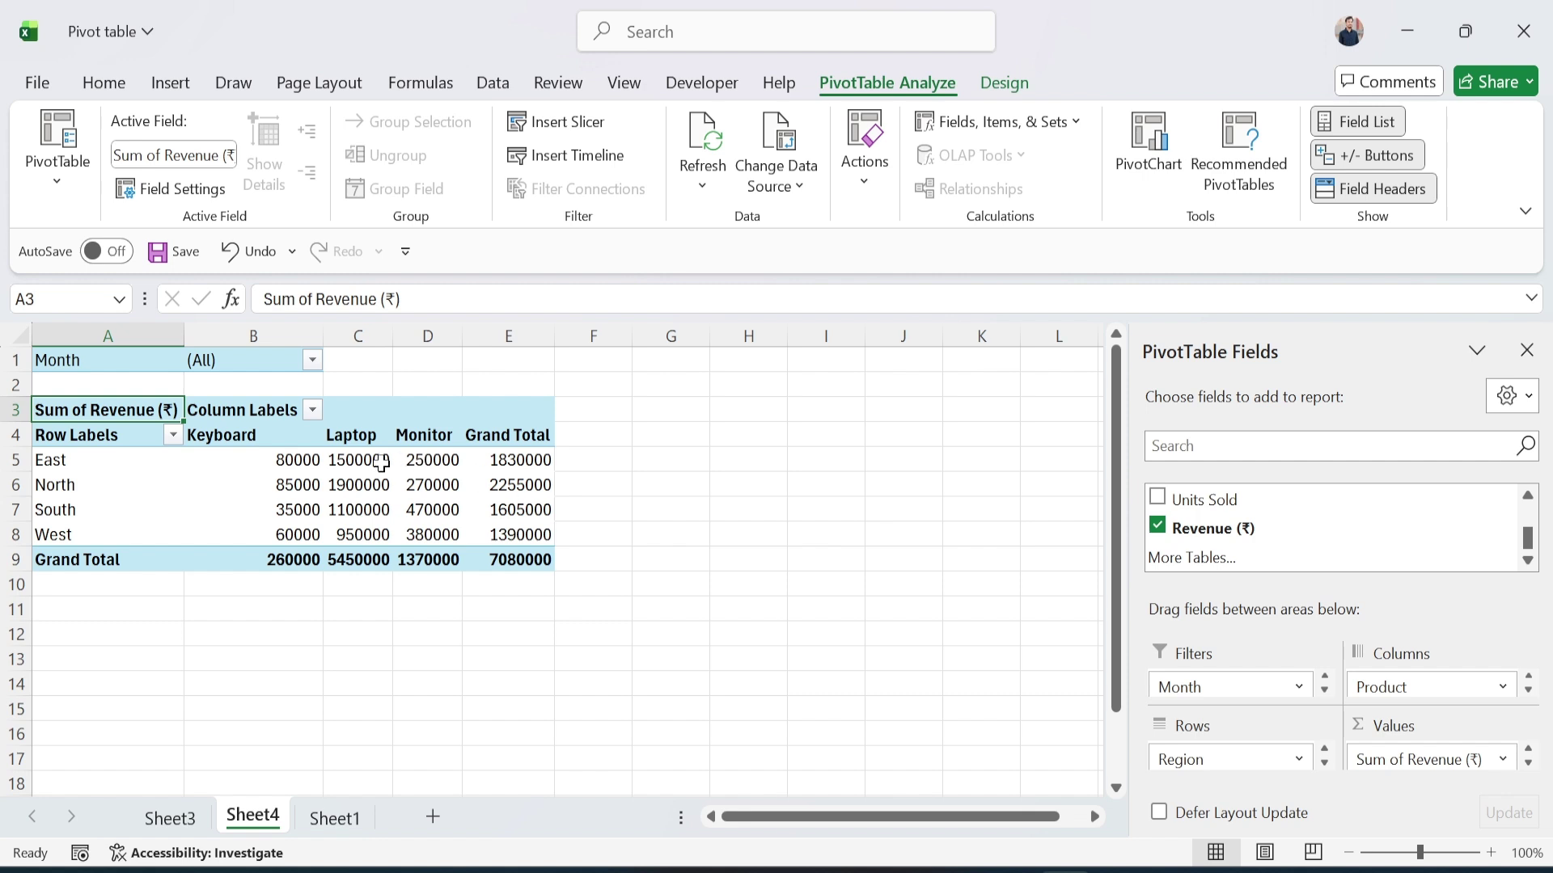
Step: Filter the pivot table's column labels to show only the Laptop product
{"action": "left_click", "coordinate": [313, 411]}
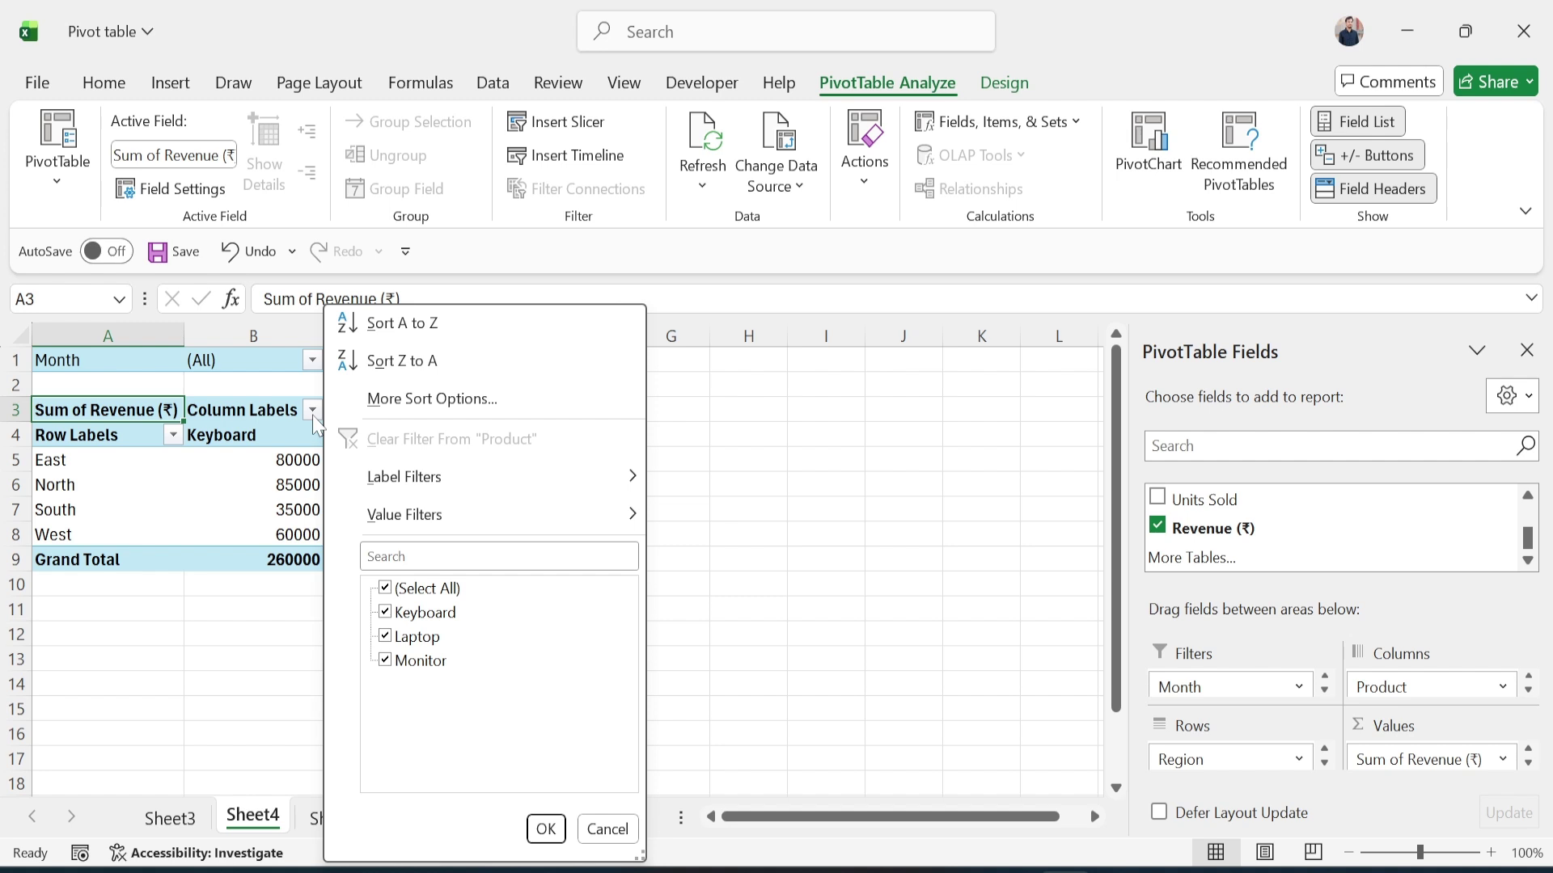
{"action": "left_click", "coordinate": [386, 589]}
{"action": "left_click", "coordinate": [385, 636]}
{"action": "left_click", "coordinate": [543, 828]}
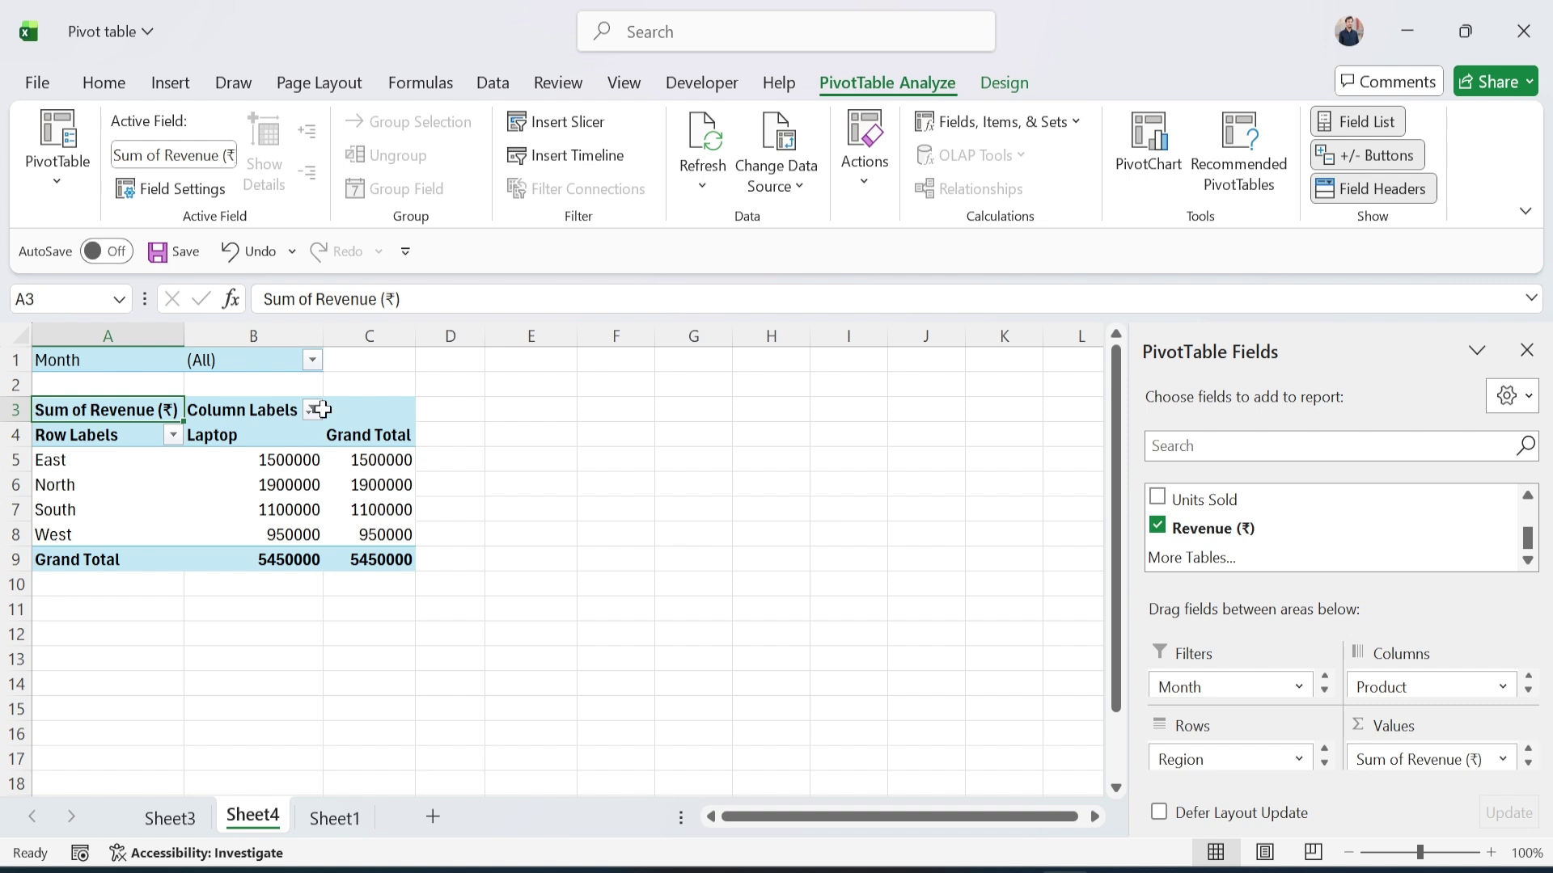
Step: Reselect all products in the column labels filter of the pivot table
{"action": "left_click", "coordinate": [312, 410]}
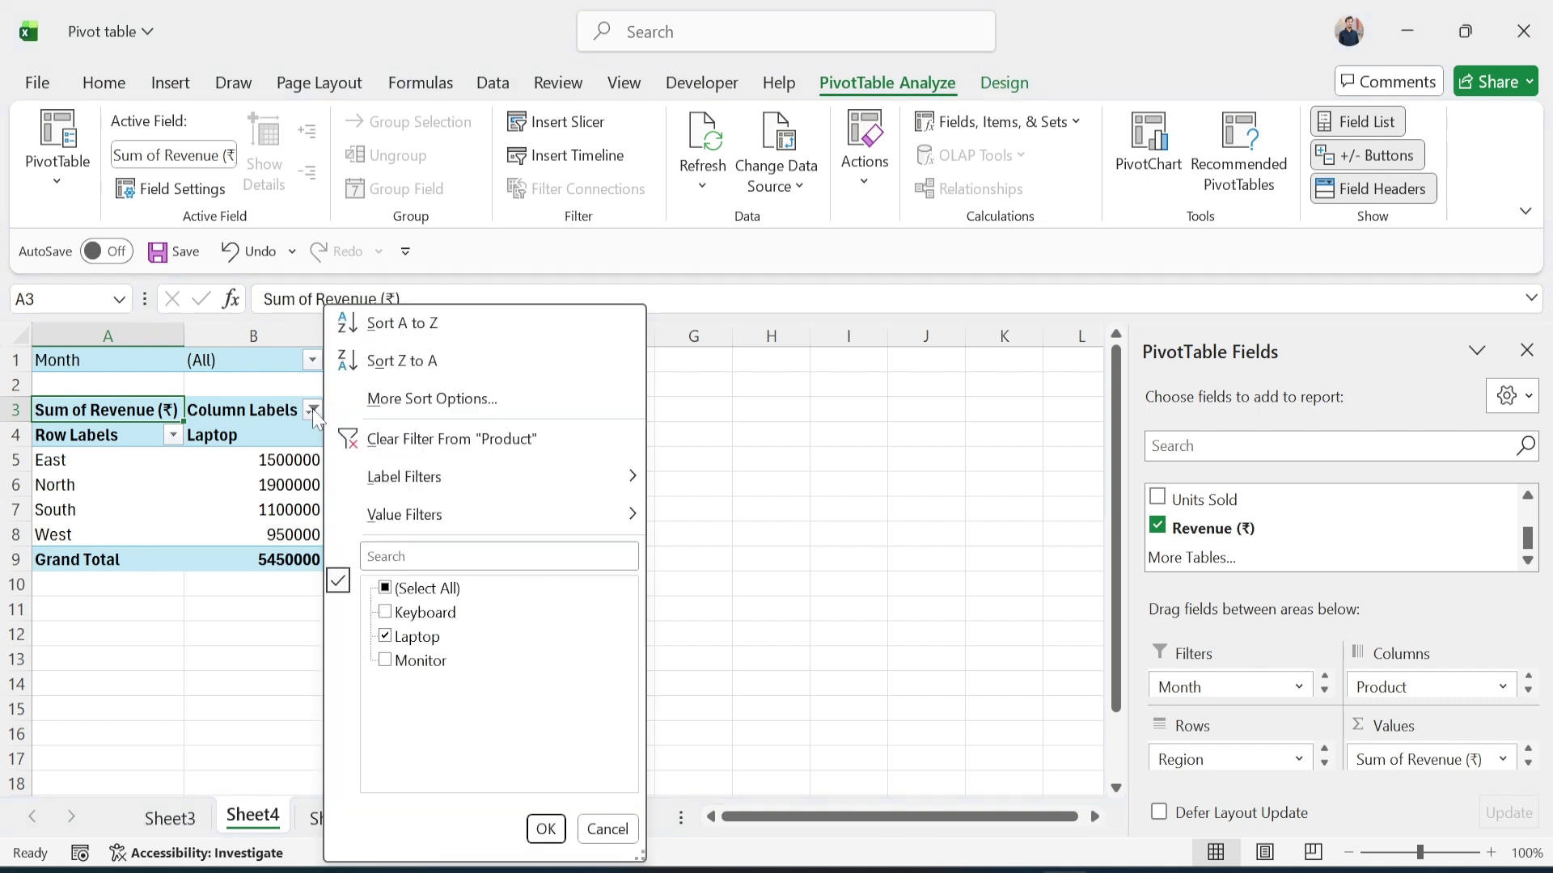
{"action": "left_click", "coordinate": [389, 591]}
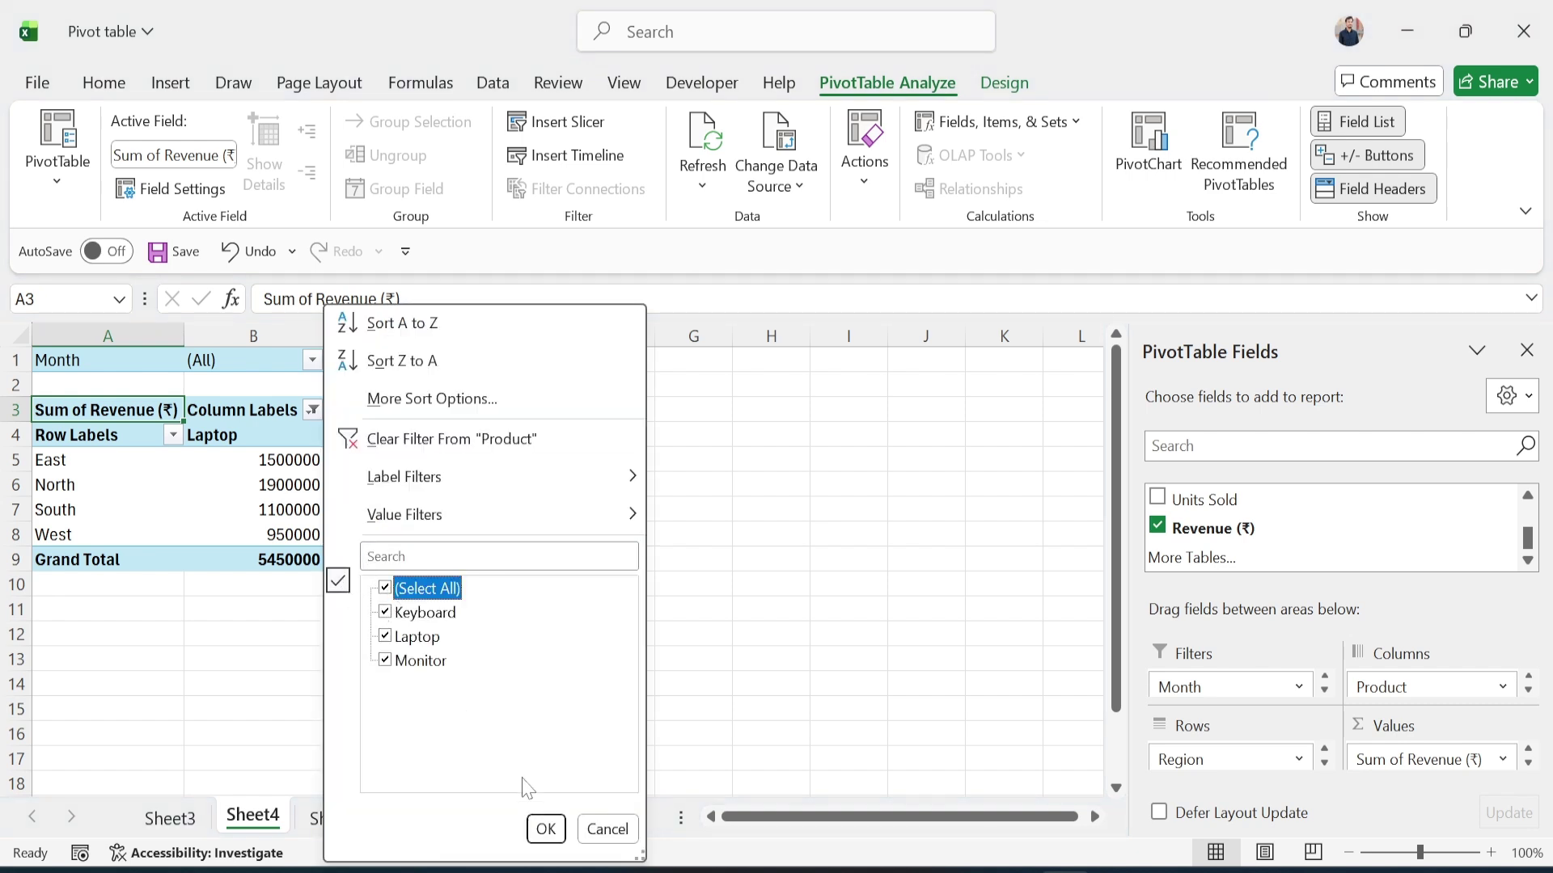
{"action": "left_click", "coordinate": [546, 828]}
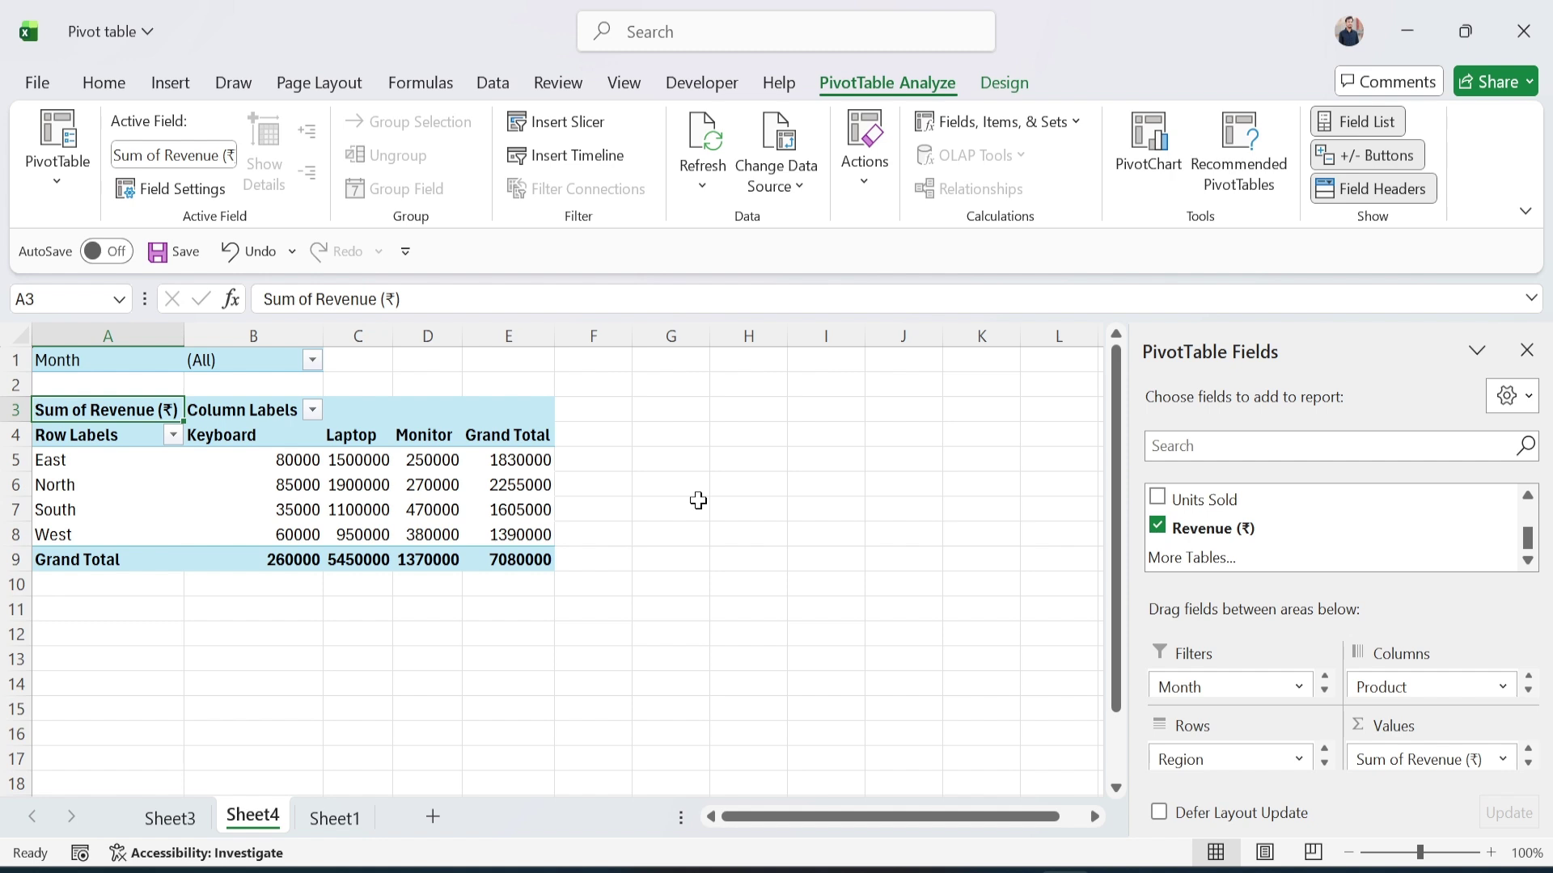
Step: Examine the overall grand total of revenue and the grand total of the Laptop column
{"action": "left_click", "coordinate": [515, 562]}
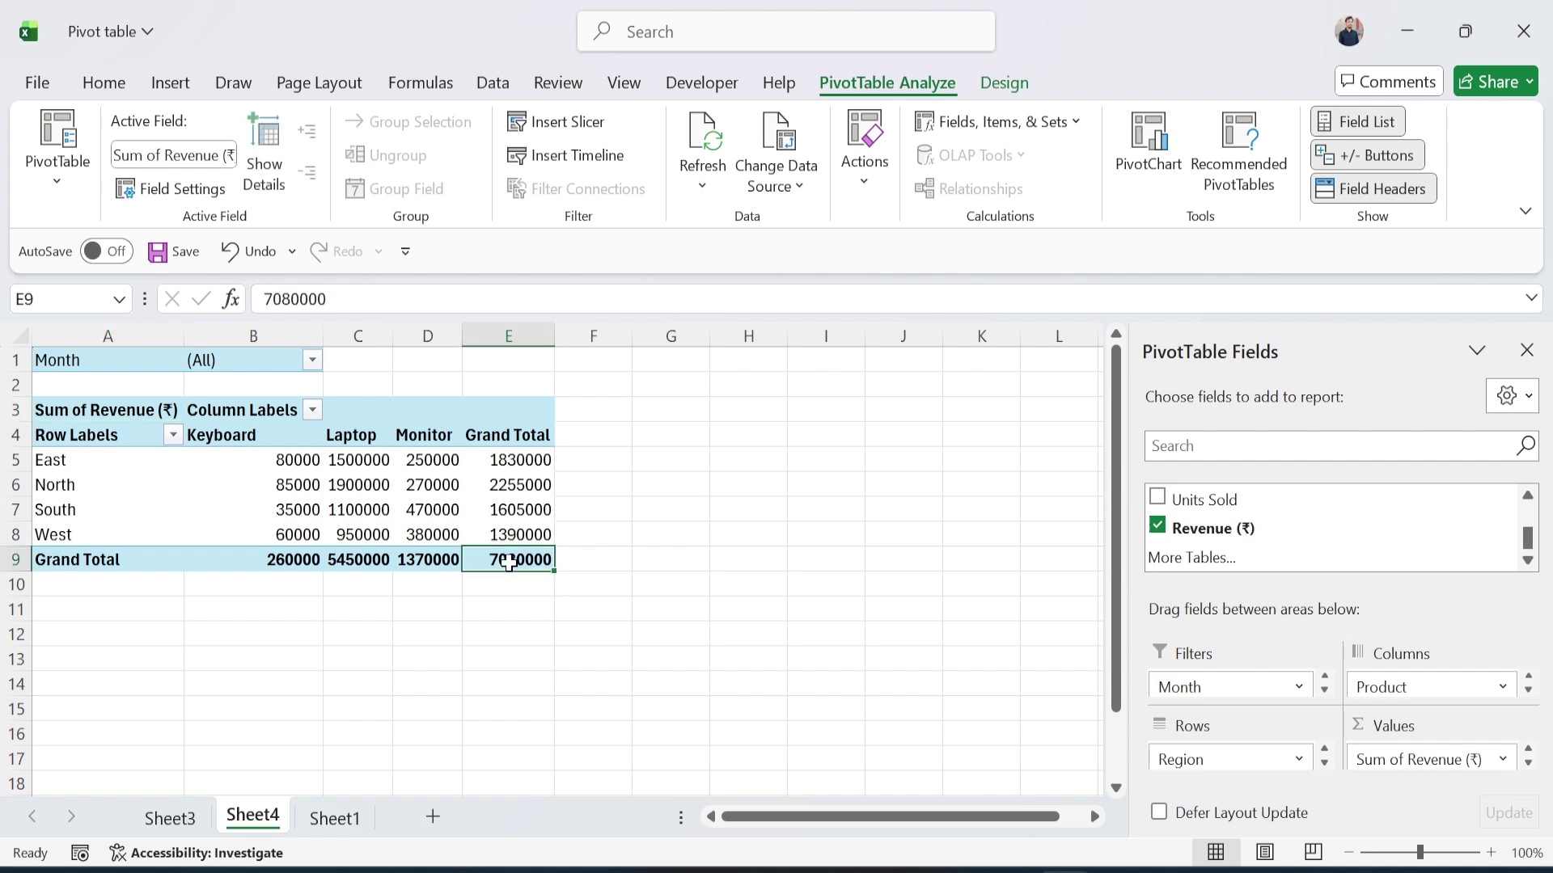
{"action": "left_click", "coordinate": [357, 561]}
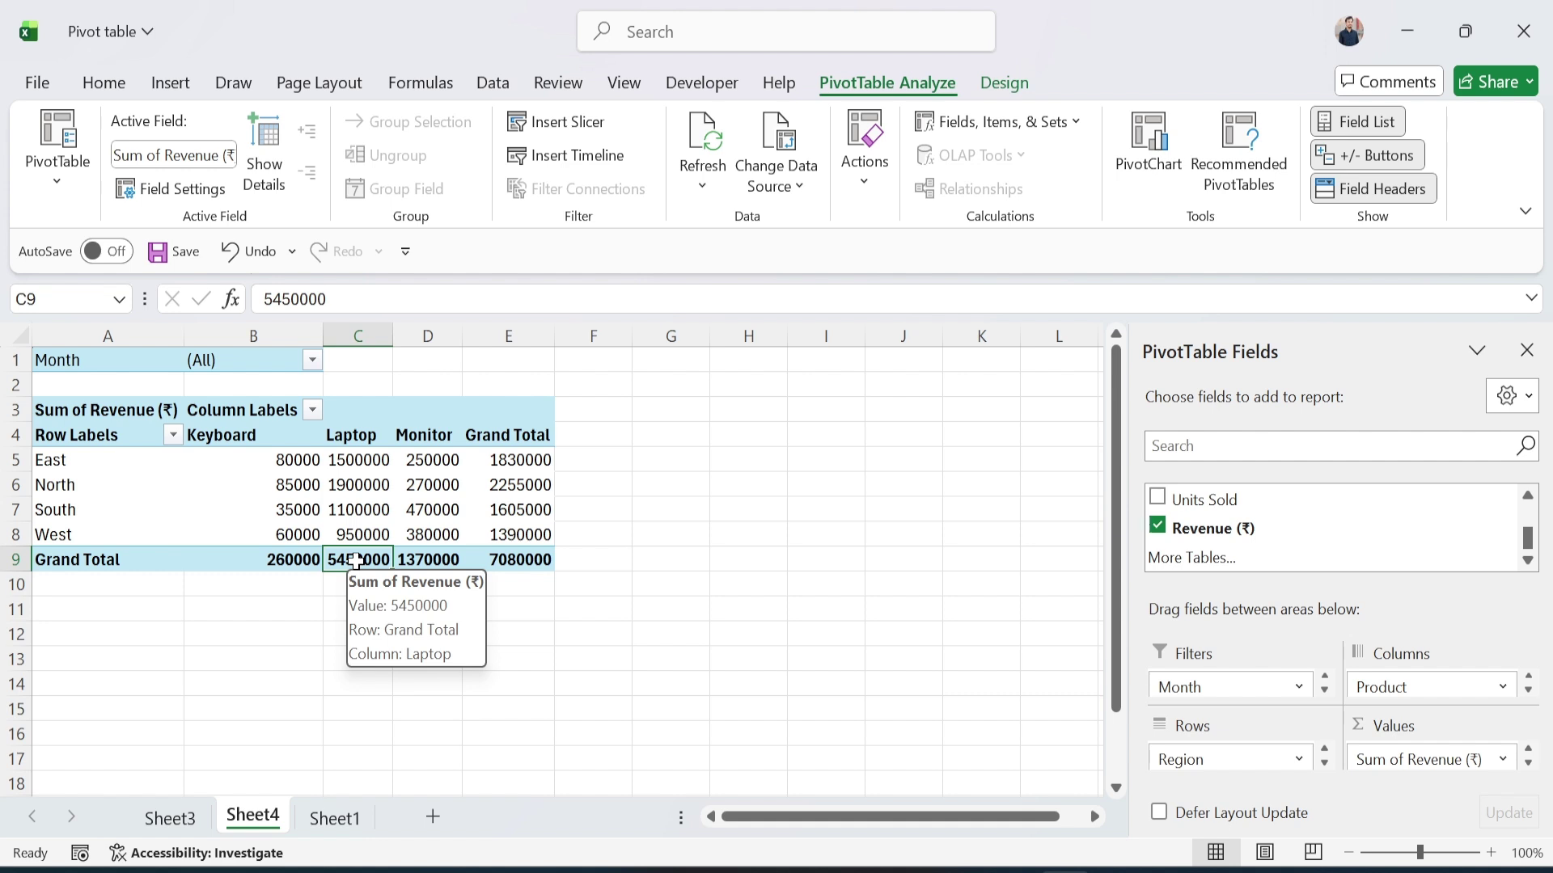
Step: Examine the Keyboard column's grand total and the North region's total revenue
{"action": "left_click", "coordinate": [288, 566]}
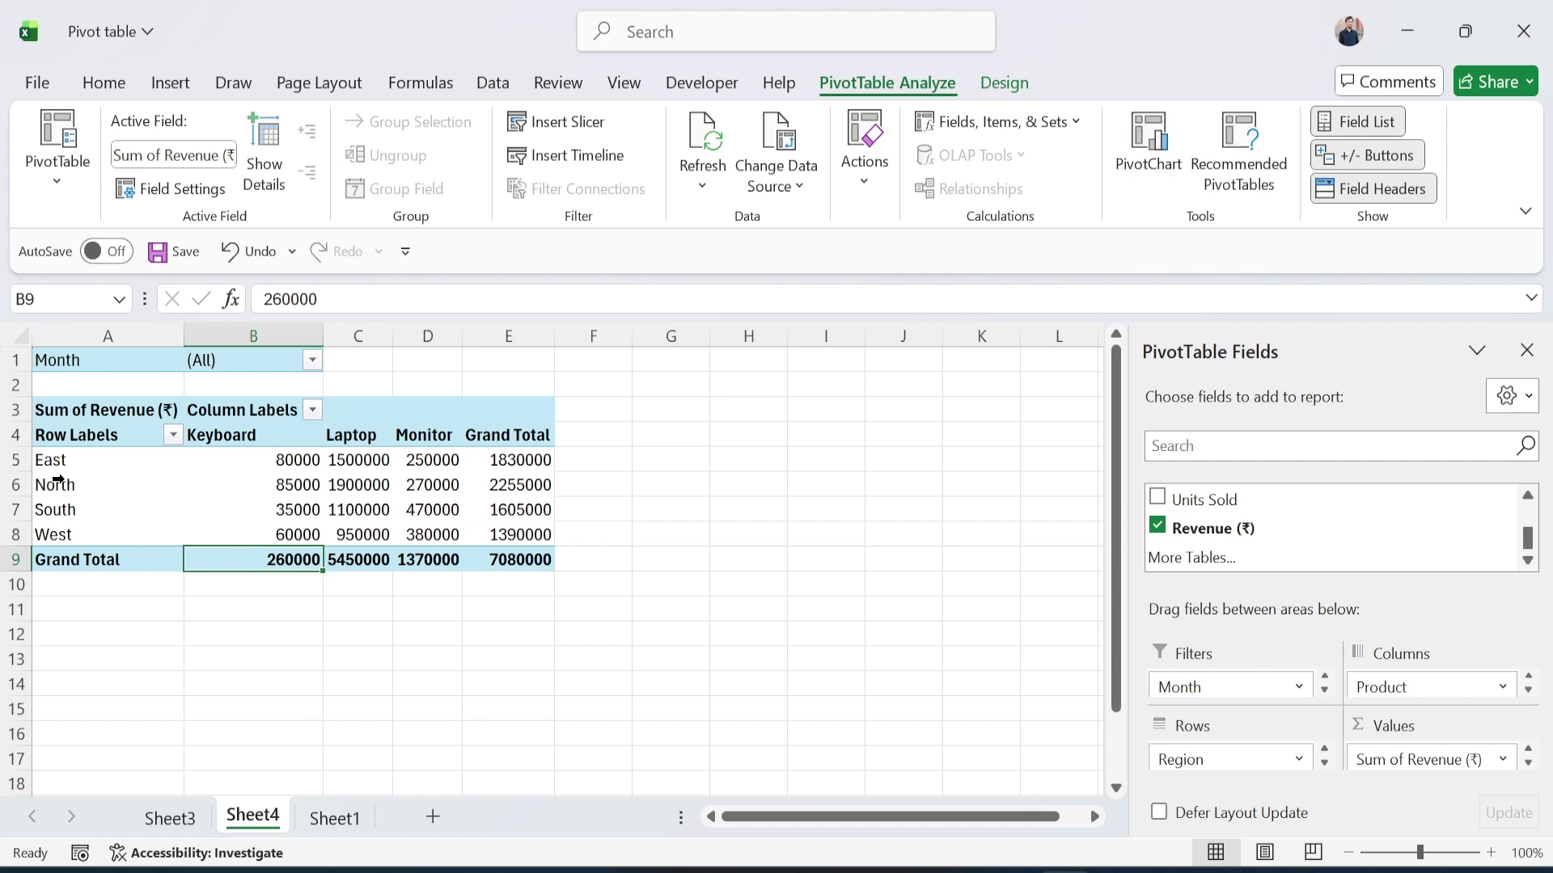
{"action": "left_click", "coordinate": [524, 494]}
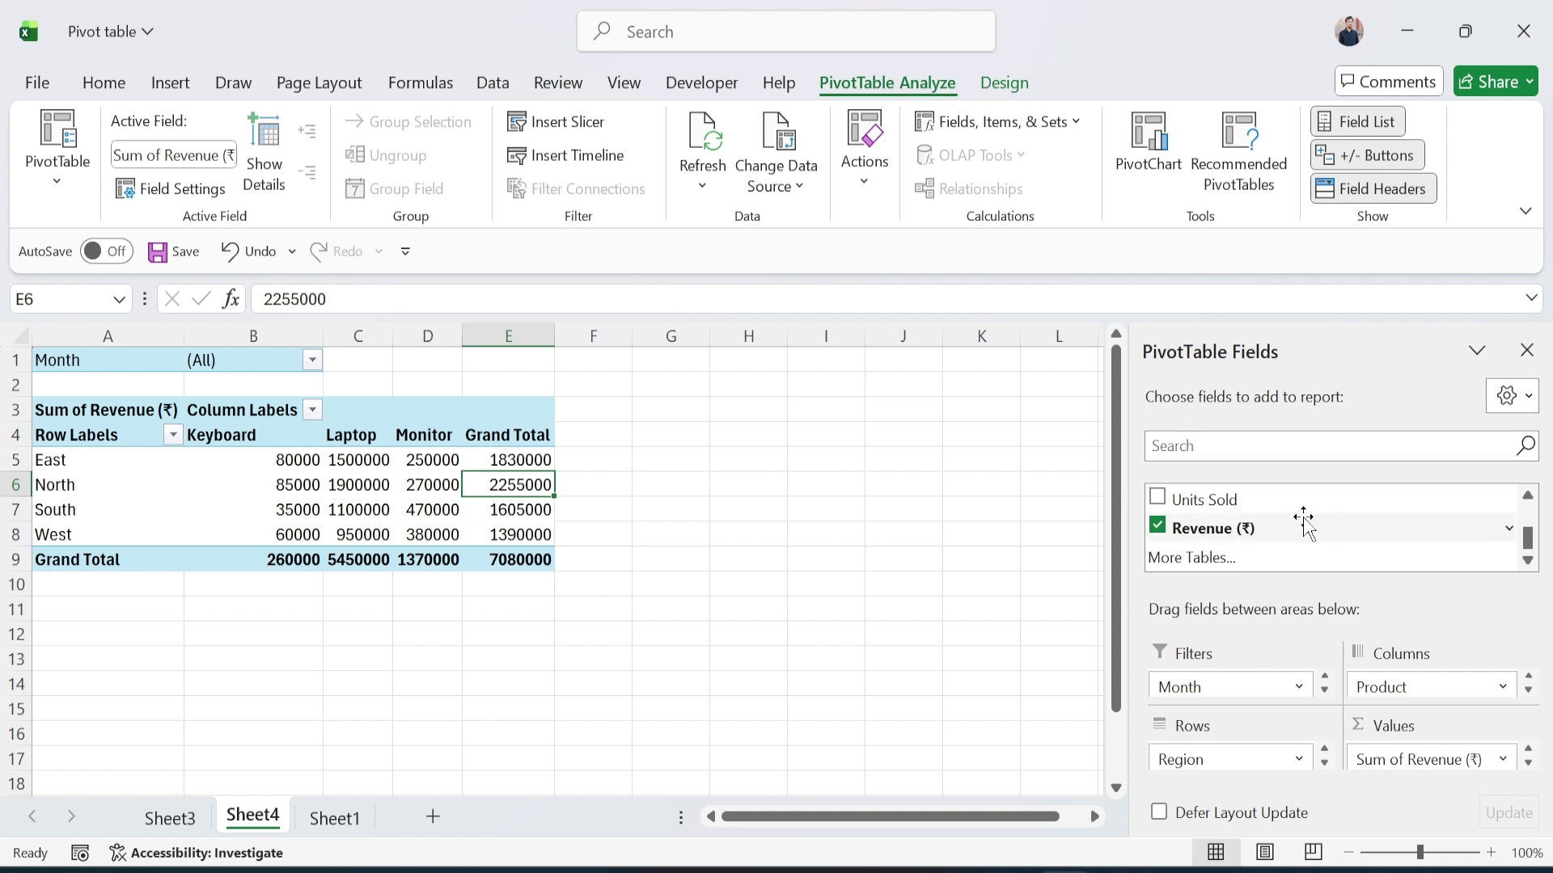
Step: Add the Units Sold field to the pivot table's values and review the units sold totals by product and region
{"action": "left_click", "coordinate": [1158, 500]}
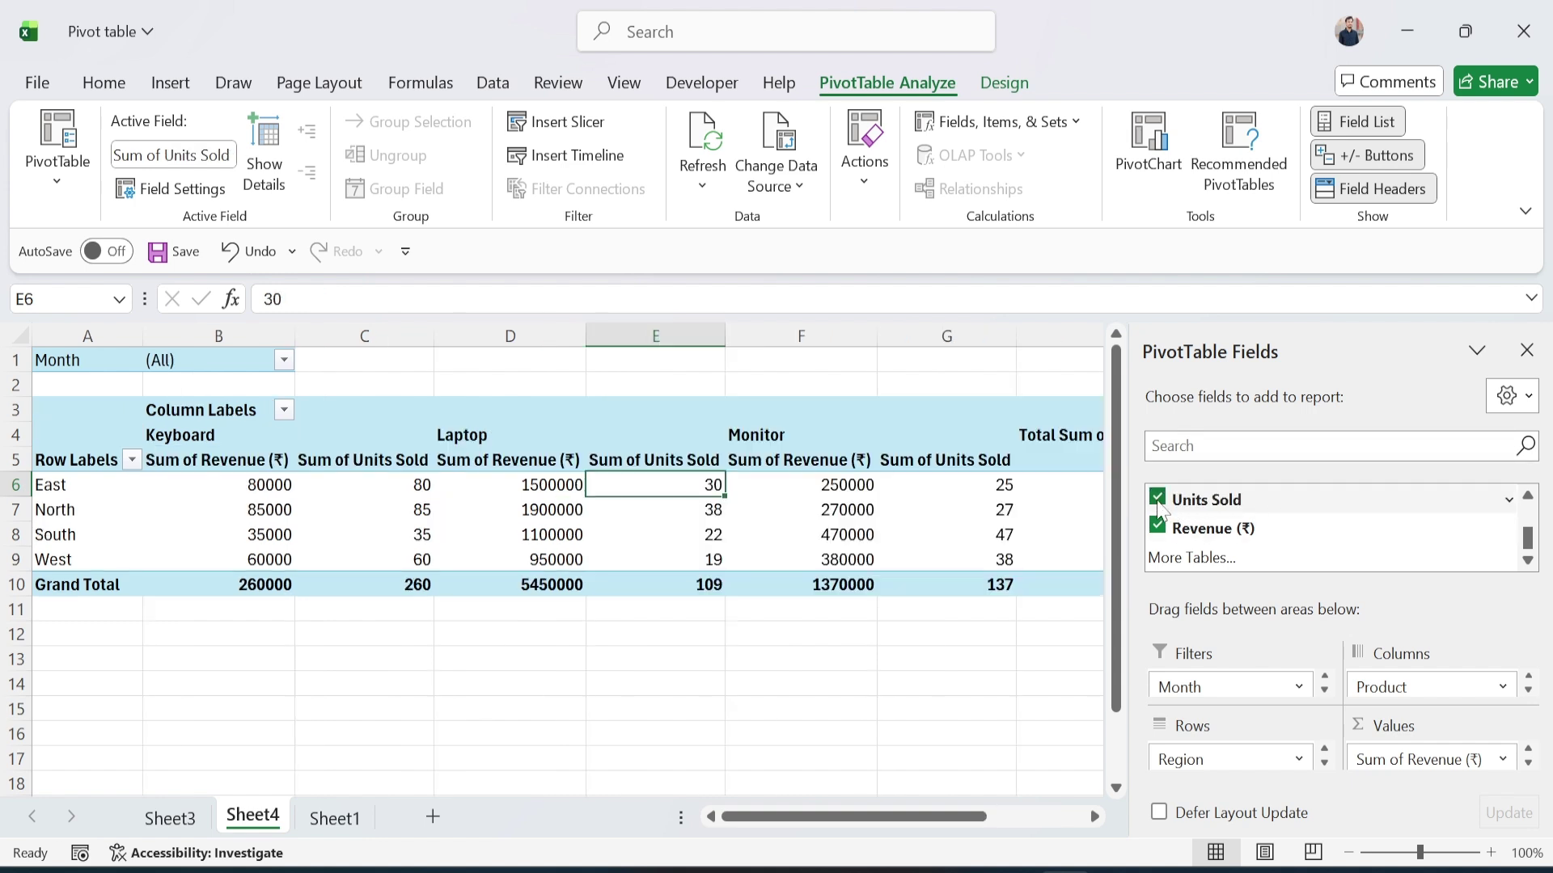
{"action": "left_click", "coordinate": [249, 440]}
{"action": "left_click", "coordinate": [420, 584]}
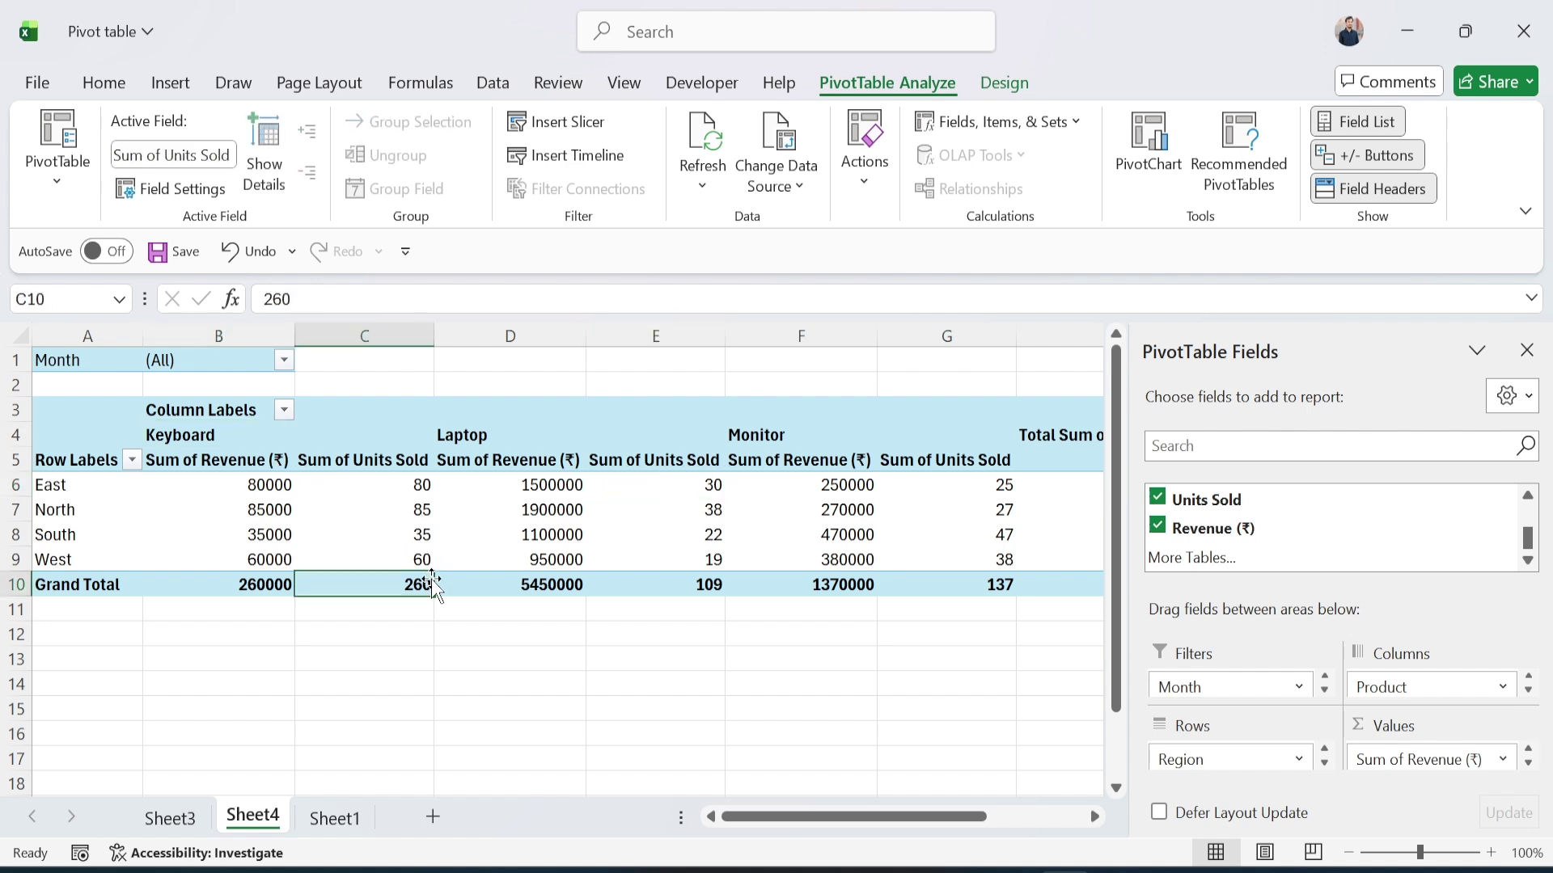
{"action": "left_click", "coordinate": [710, 584]}
{"action": "scroll", "coordinate": [849, 584], "scroll_direction": "right", "scroll_amount": 3}
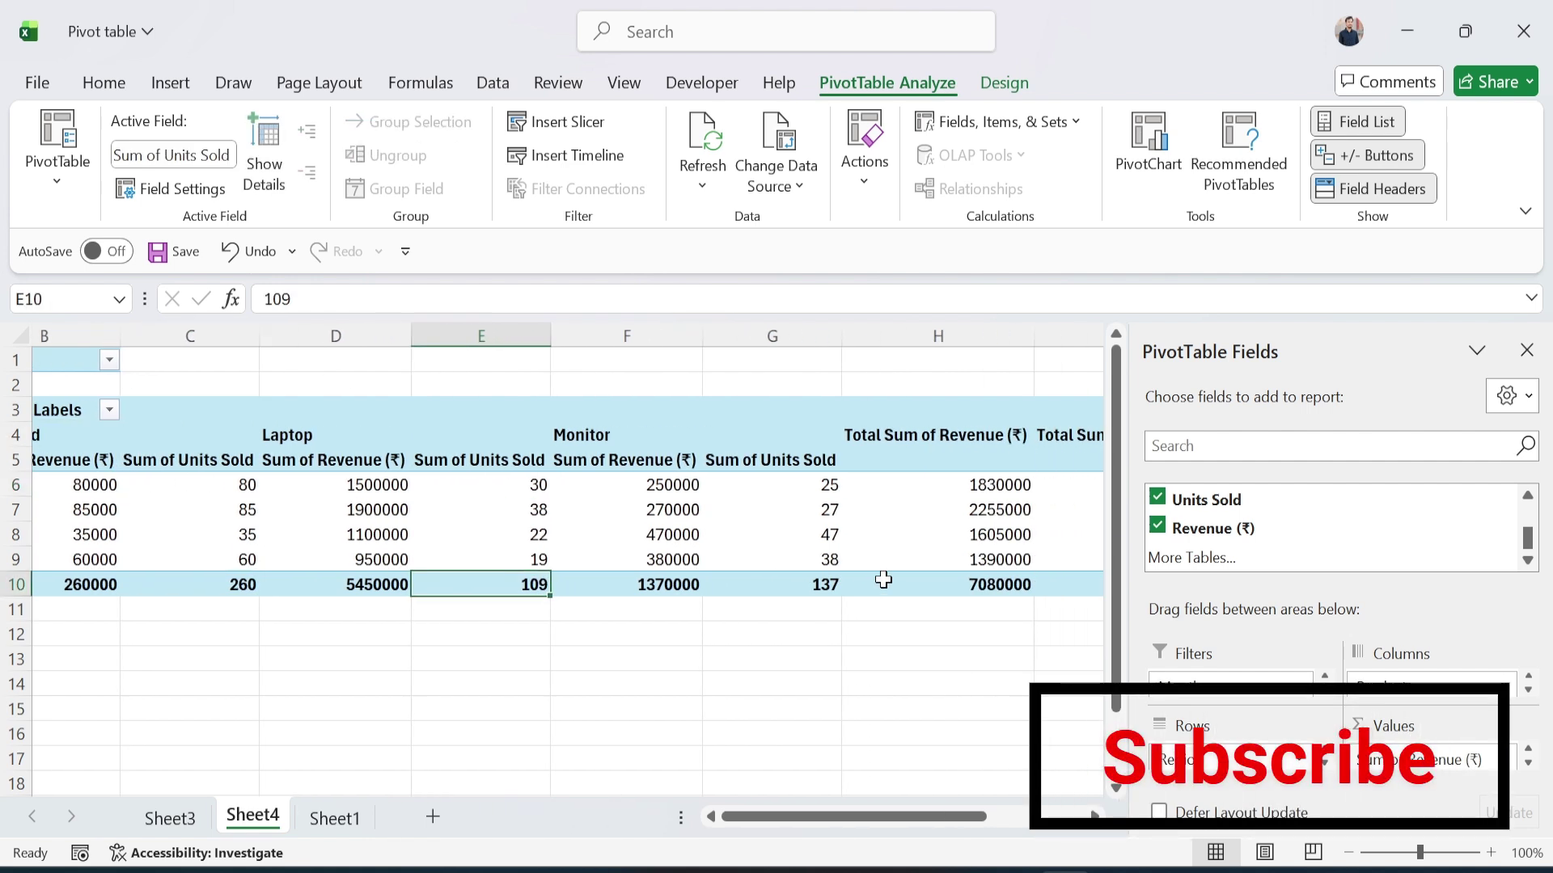
{"action": "left_click", "coordinate": [814, 586]}
{"action": "scroll", "coordinate": [930, 561], "scroll_direction": "right", "scroll_amount": 3}
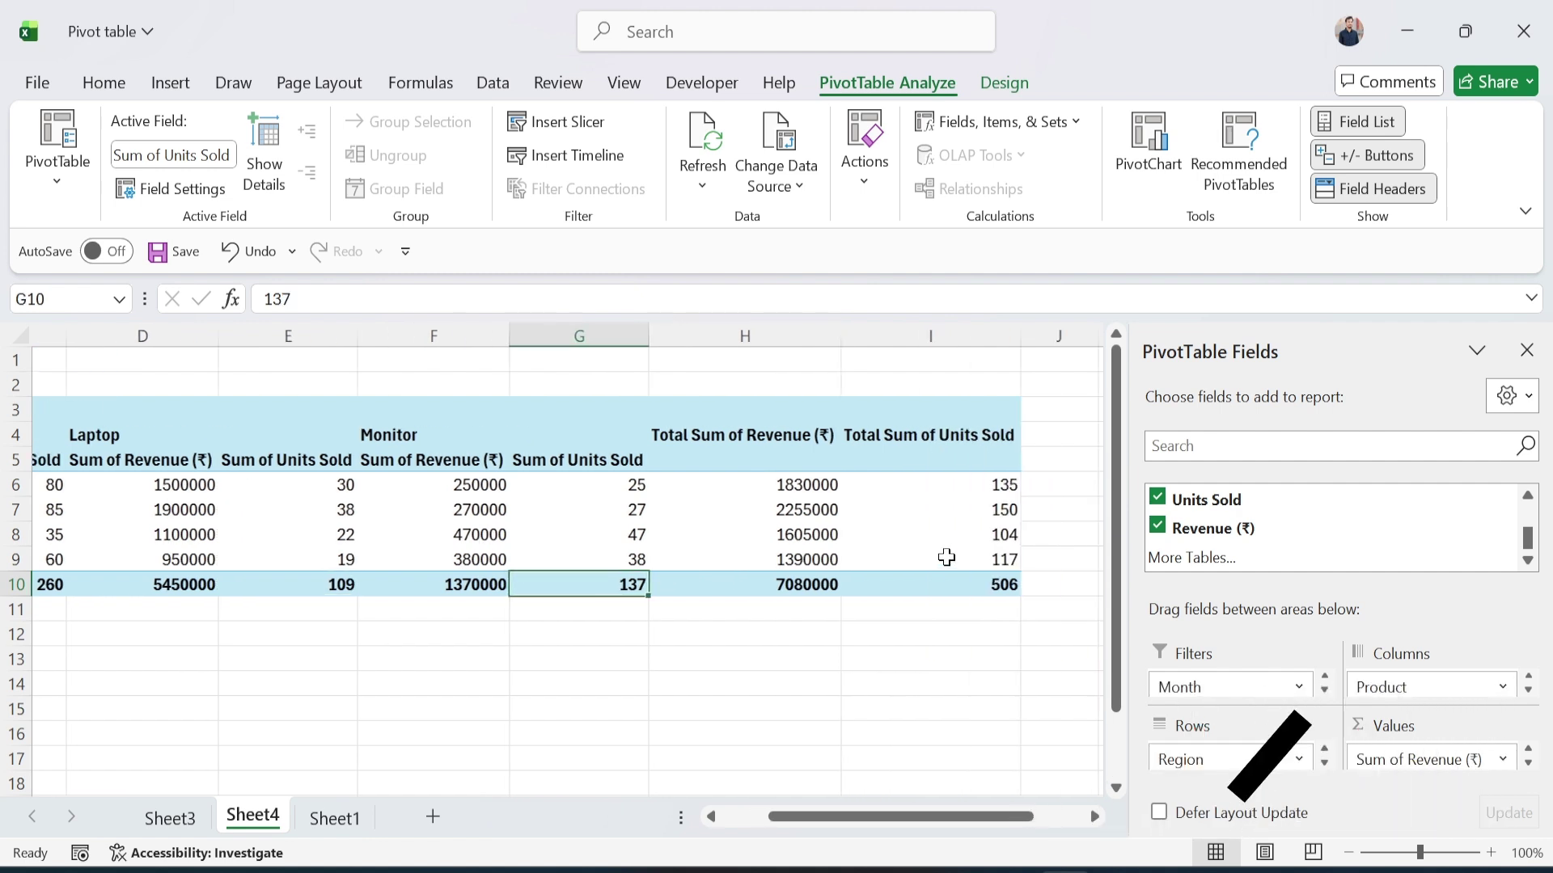
{"action": "left_click", "coordinate": [970, 541]}
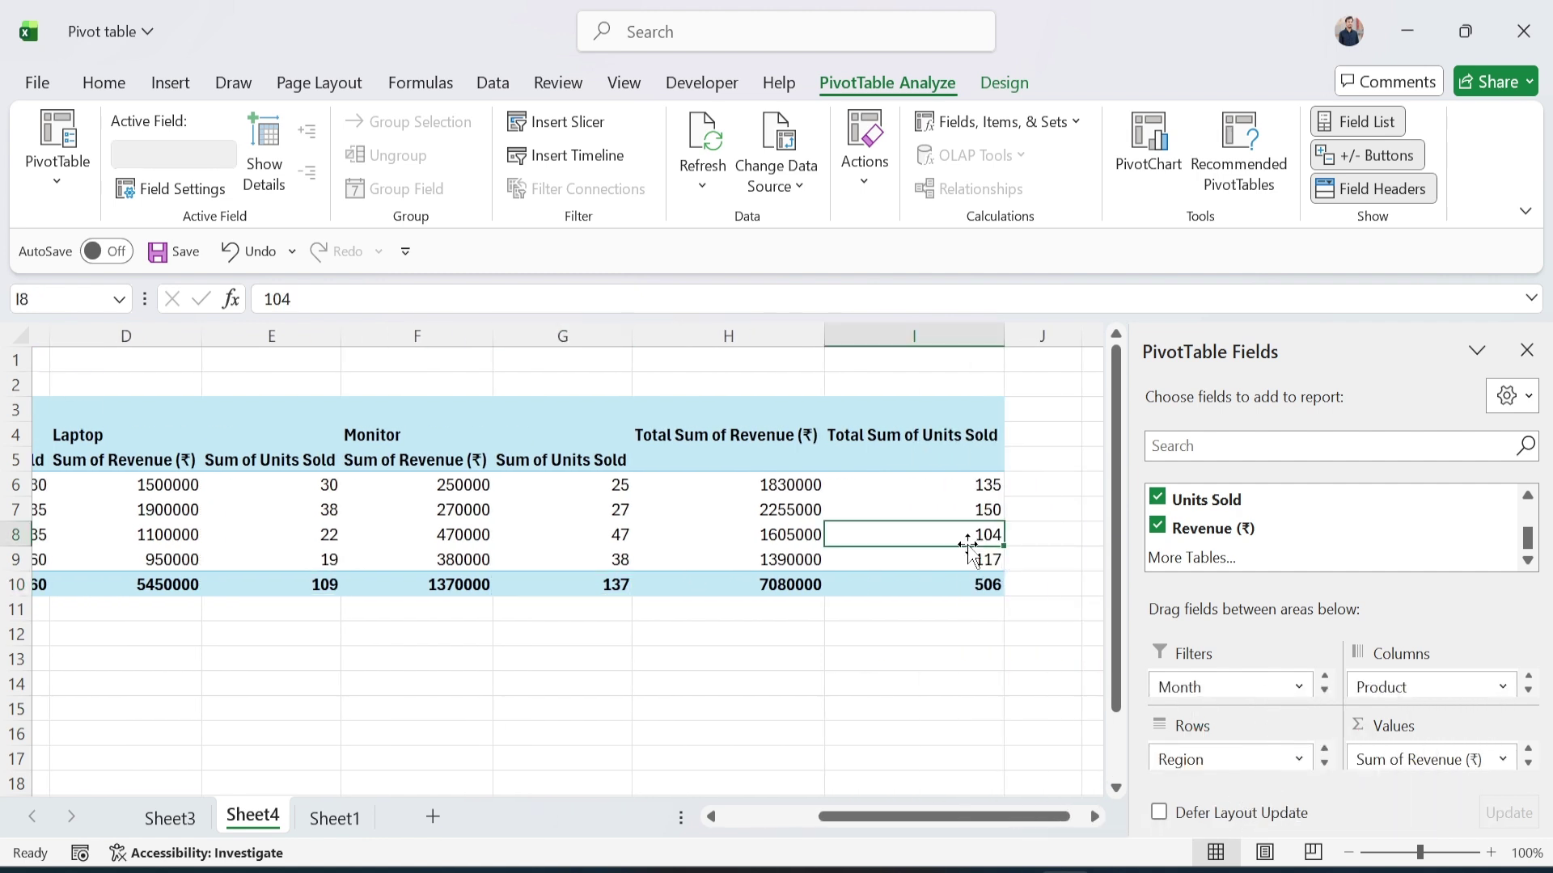
Step: Remove the Units Sold field from the pivot table
{"action": "scroll", "coordinate": [1234, 517], "scroll_direction": "up", "scroll_amount": 2}
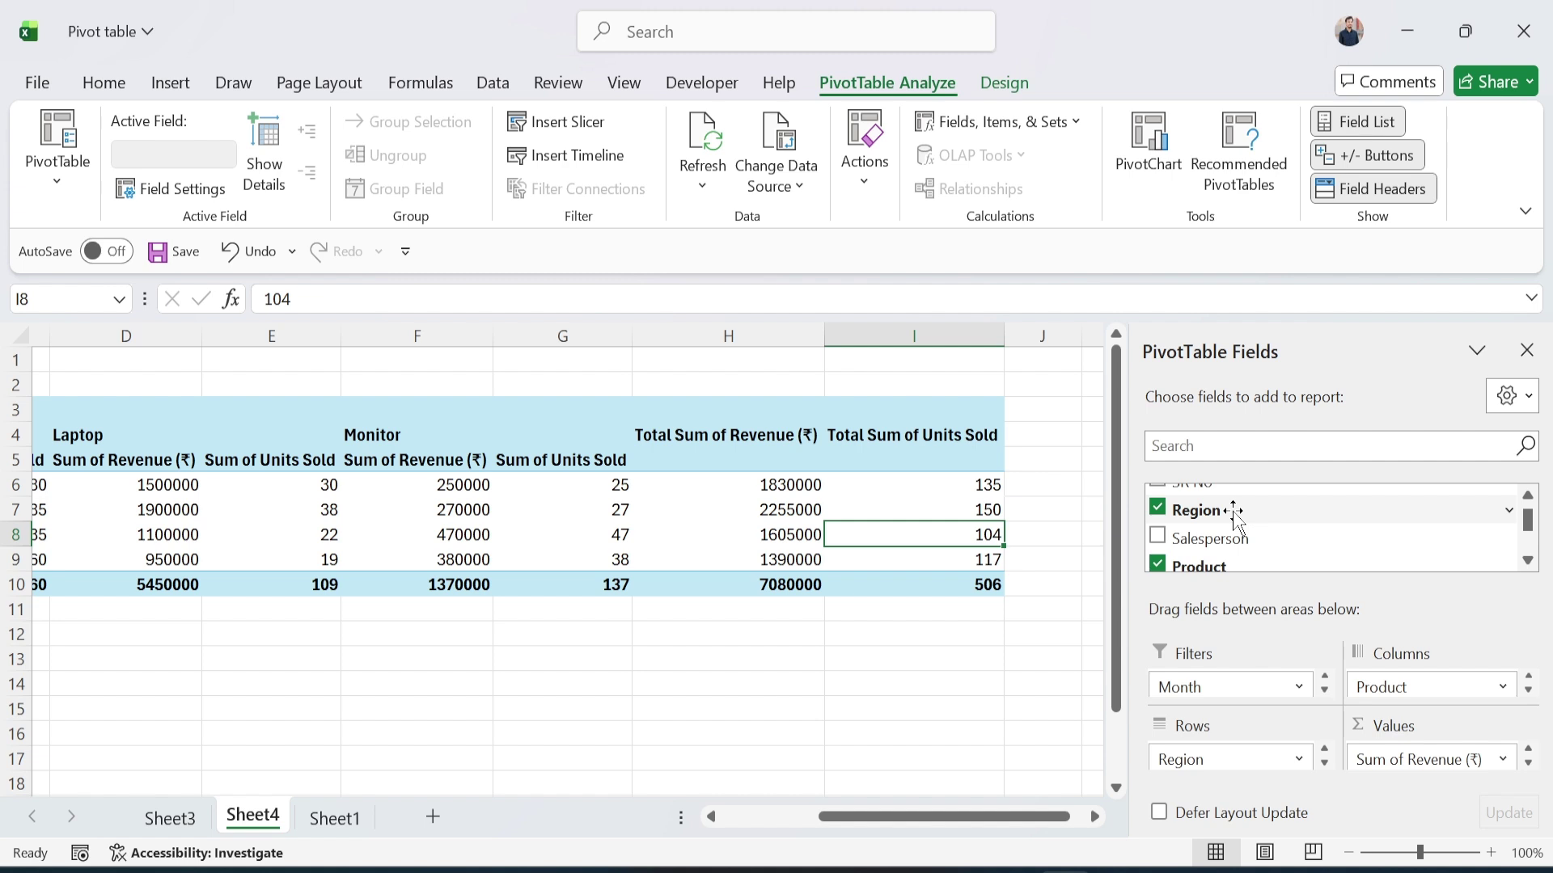
{"action": "scroll", "coordinate": [1237, 518], "scroll_direction": "down", "scroll_amount": 2}
{"action": "left_click", "coordinate": [1157, 559]}
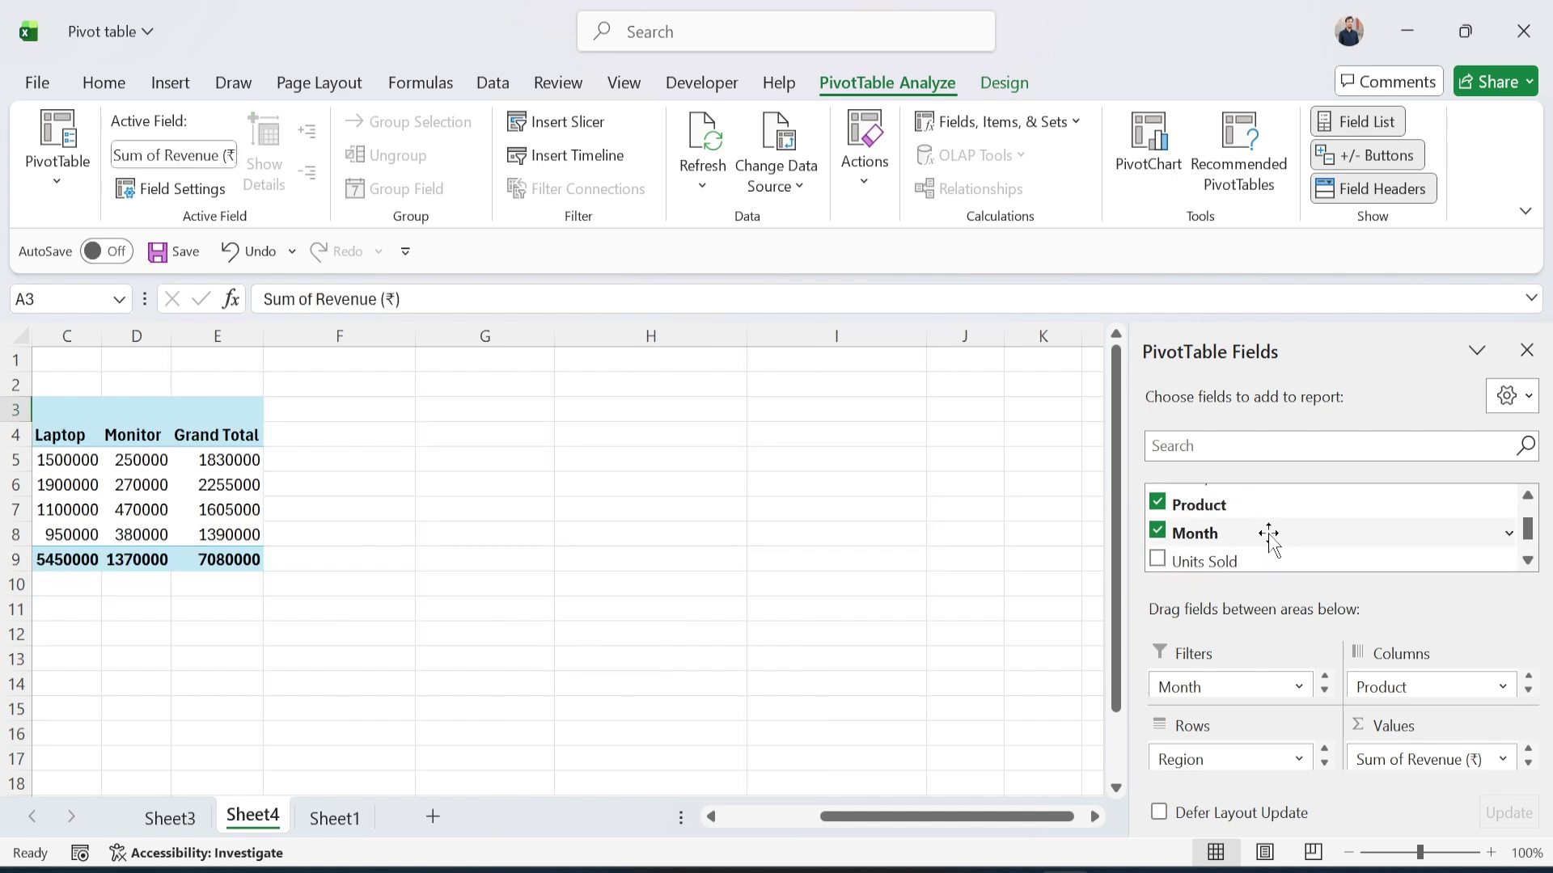
Step: Break down each region's revenue by adding the Salesperson field to the pivot table, and remove that field again
{"action": "scroll", "coordinate": [1269, 536], "scroll_direction": "up", "scroll_amount": 2}
{"action": "scroll", "coordinate": [772, 607], "scroll_direction": "left", "scroll_amount": 3}
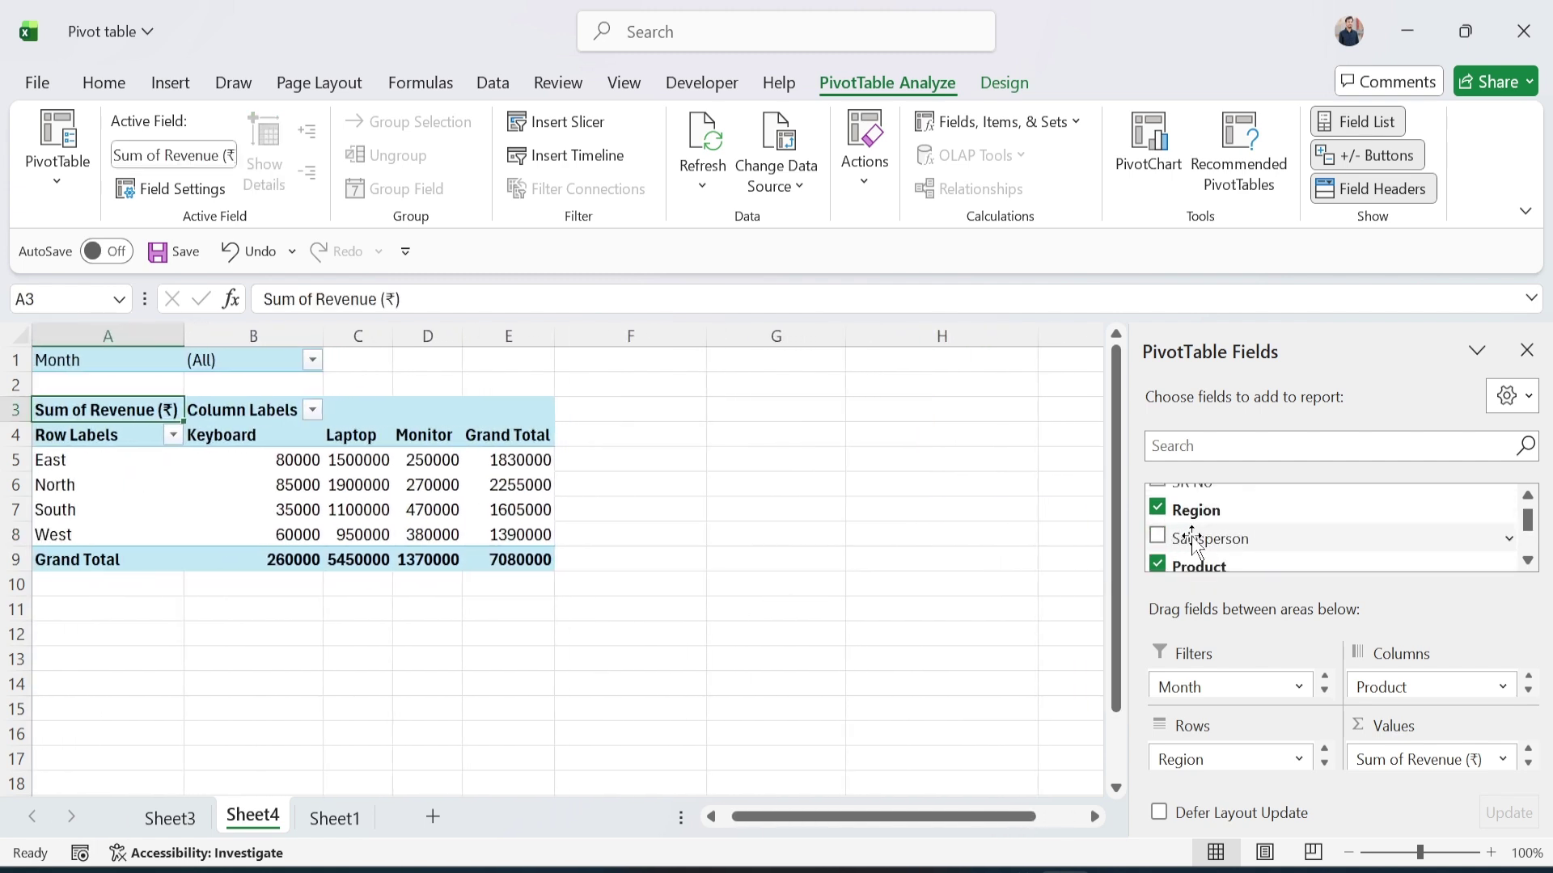
{"action": "left_click", "coordinate": [1158, 537]}
{"action": "scroll", "coordinate": [343, 564], "scroll_direction": "down", "scroll_amount": 3}
{"action": "scroll", "coordinate": [343, 565], "scroll_direction": "up", "scroll_amount": 3}
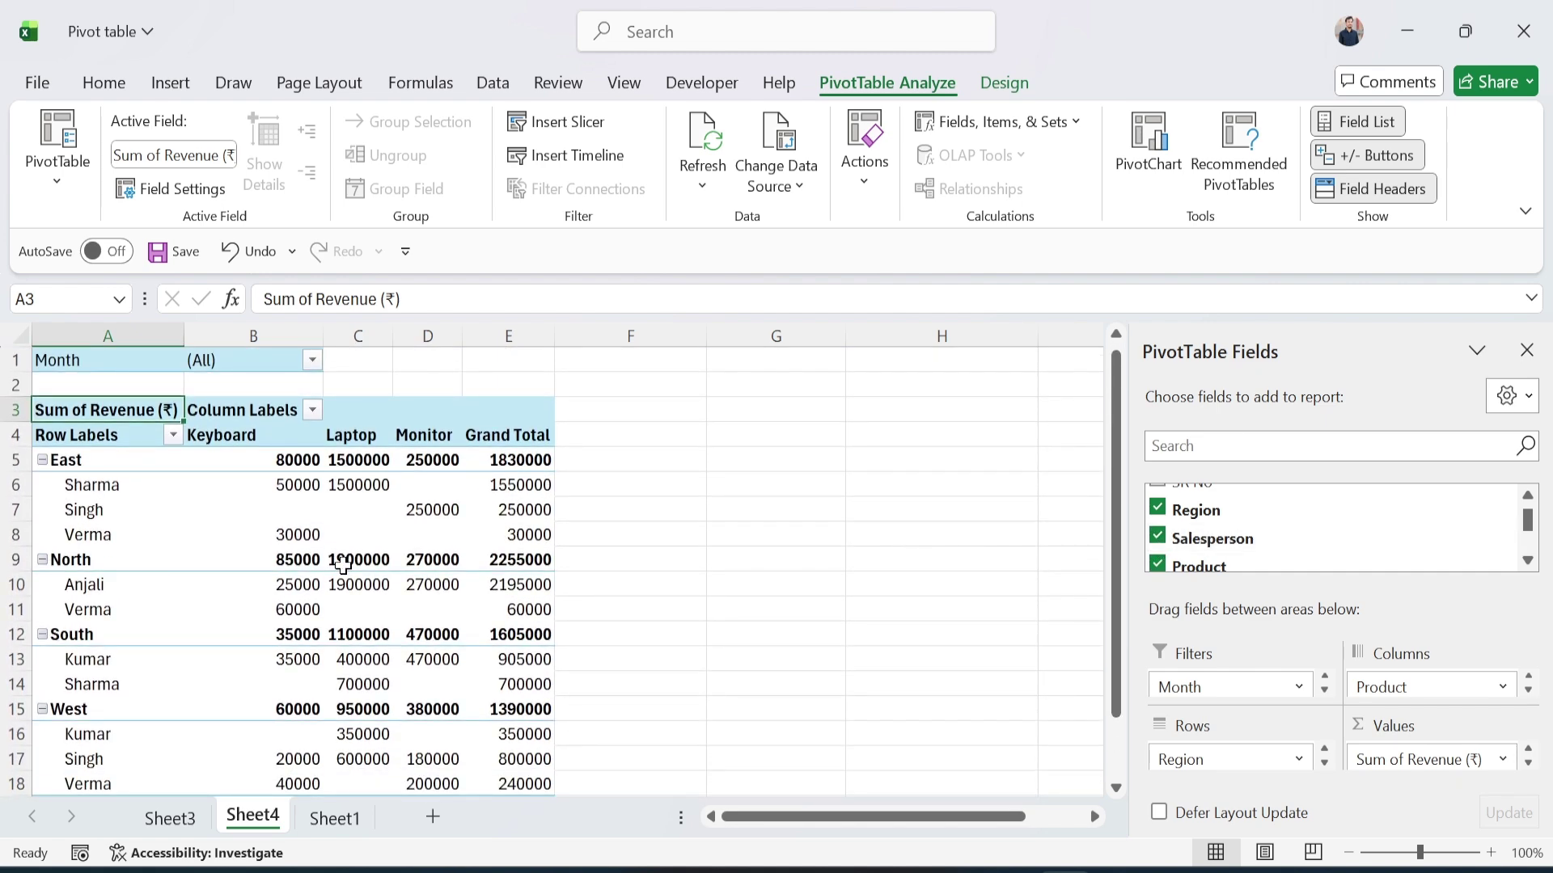
{"action": "scroll", "coordinate": [343, 564], "scroll_direction": "down", "scroll_amount": 2}
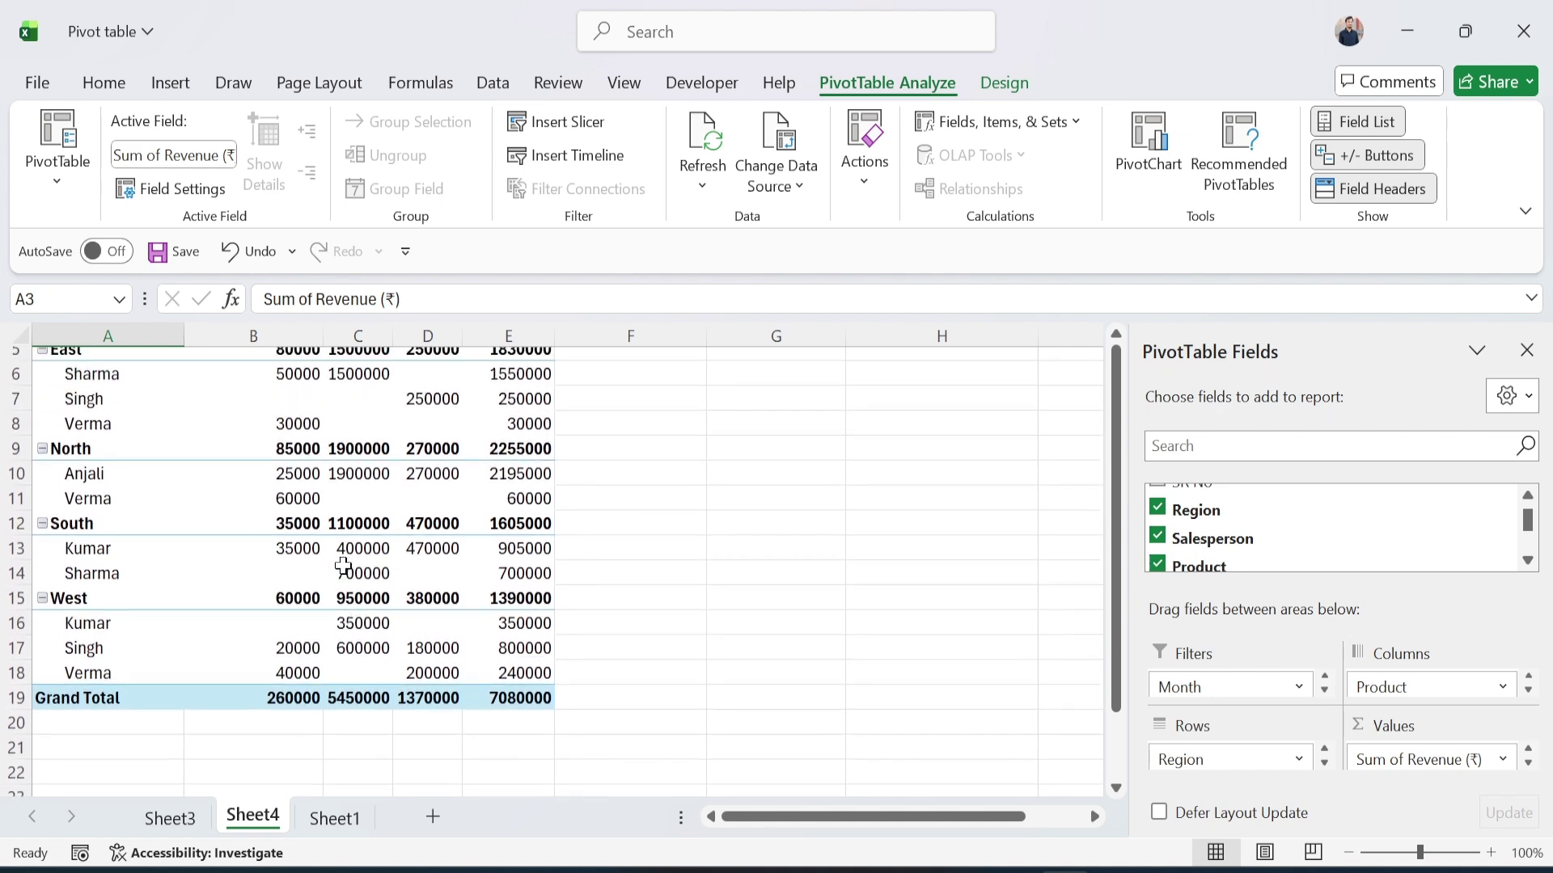
{"action": "left_click", "coordinate": [1240, 540]}
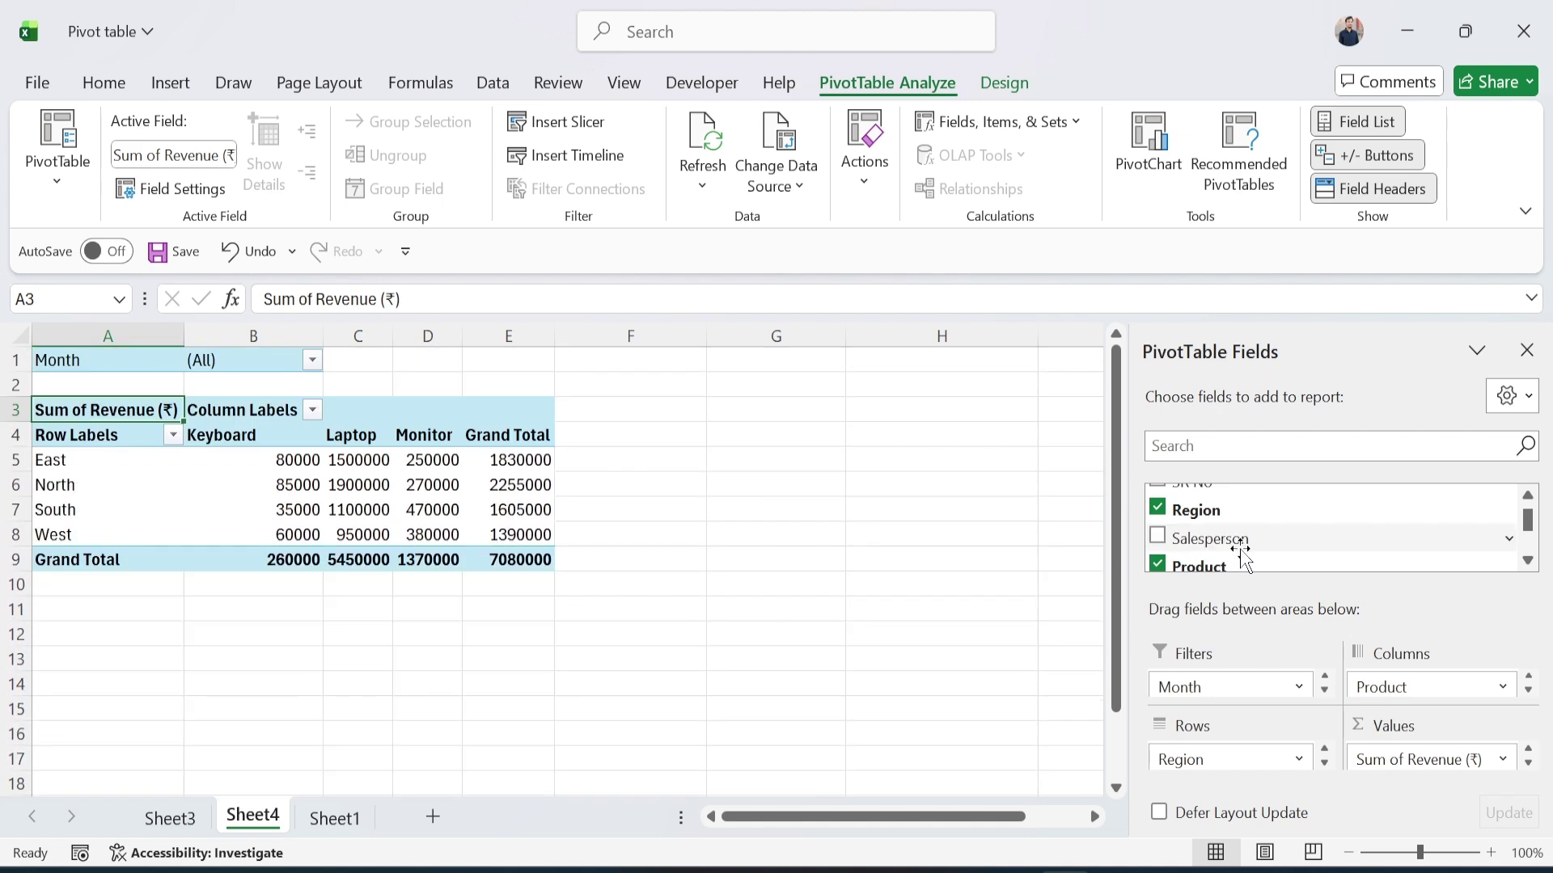